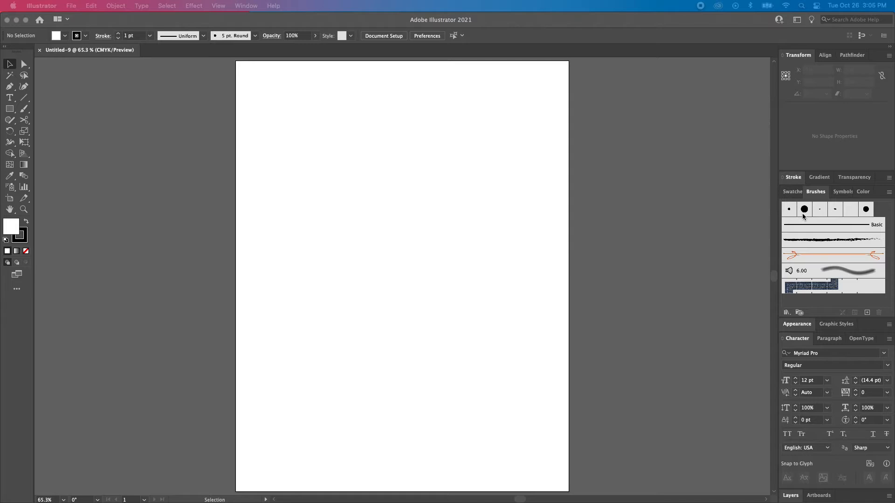
Browse the categories of brush libraries that can be opened
left_click(889, 193)
mouse_move(812, 370)
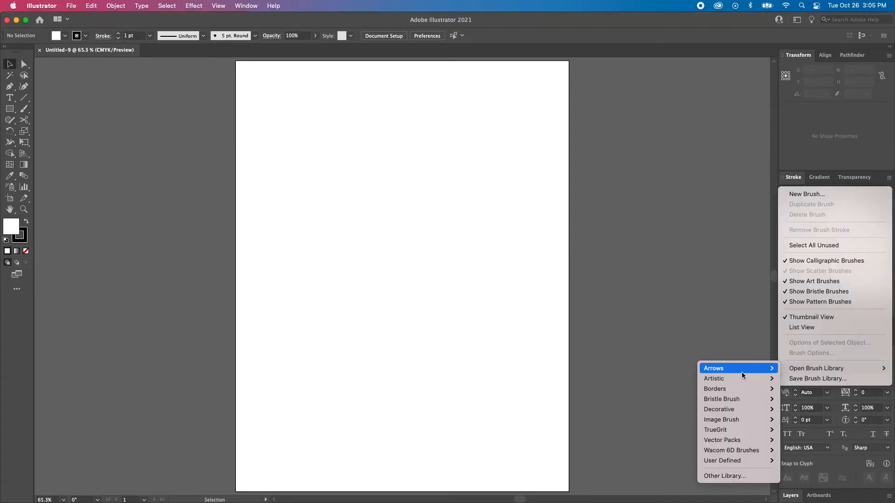
mouse_move(743, 378)
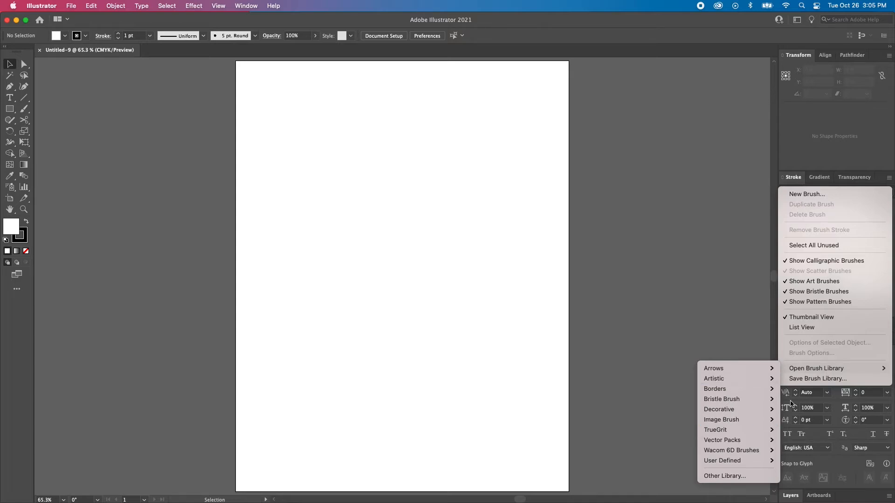
mouse_move(853, 369)
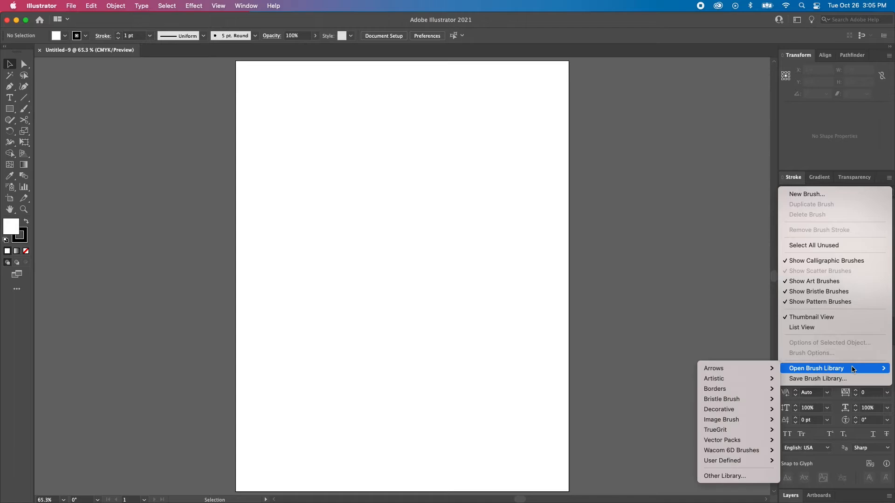
mouse_move(758, 410)
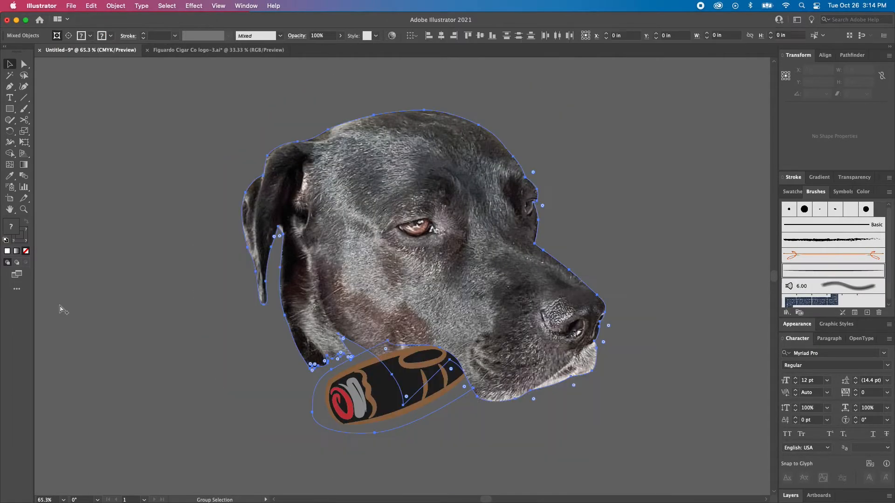
left_click(60, 310)
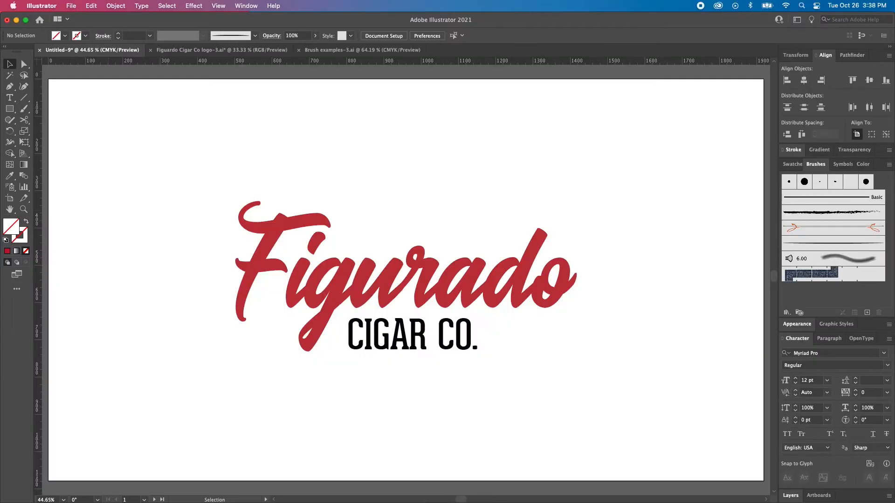
key("shift+Page_Down")
key("shift+Page_Down")
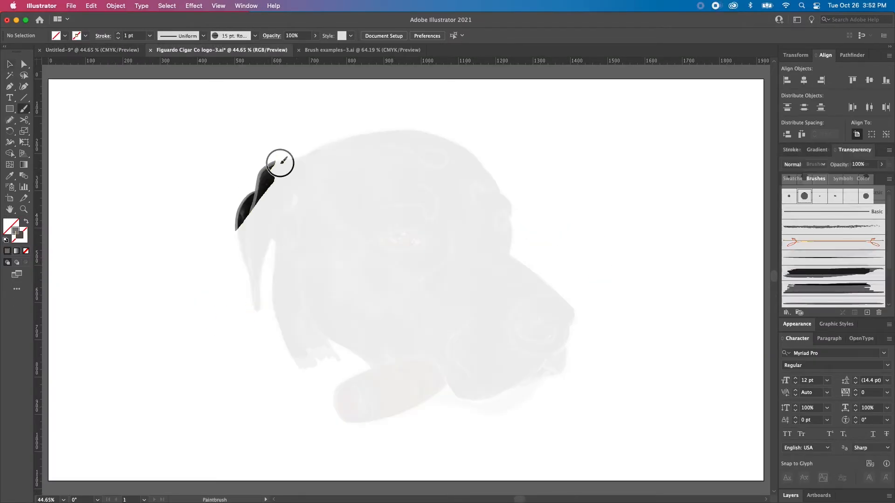
mouse_move(280, 160)
left_mouse_down()
mouse_move(426, 140)
mouse_move(552, 398)
mouse_move(460, 399)
mouse_move(525, 257)
mouse_move(500, 219)
mouse_move(406, 360)
mouse_move(498, 306)
left_mouse_up()
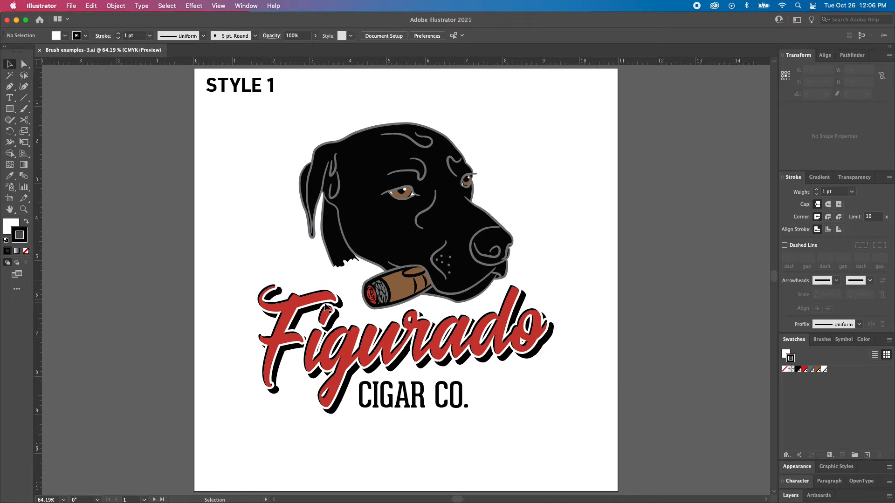
Examine the line work of the dog's head and the Figurado lettering up close, ending with the whole artboard in view
key("z")
left_click(407, 135)
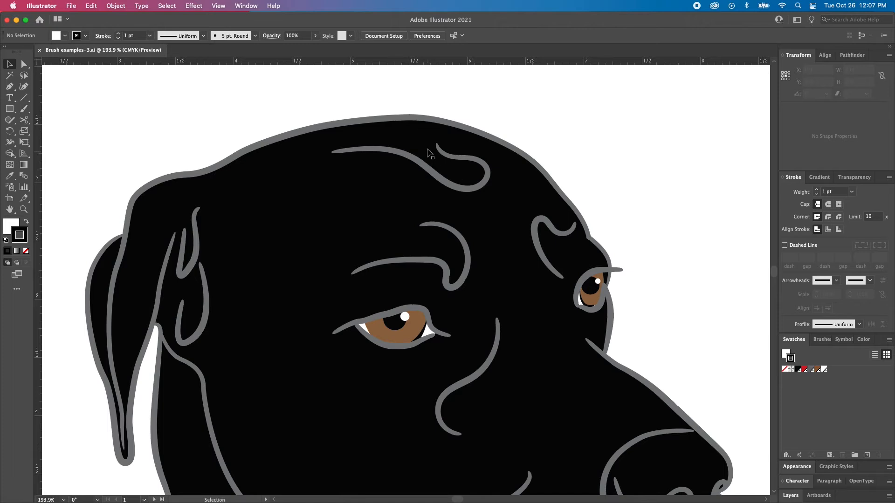
scroll(346, 188, "down", 15)
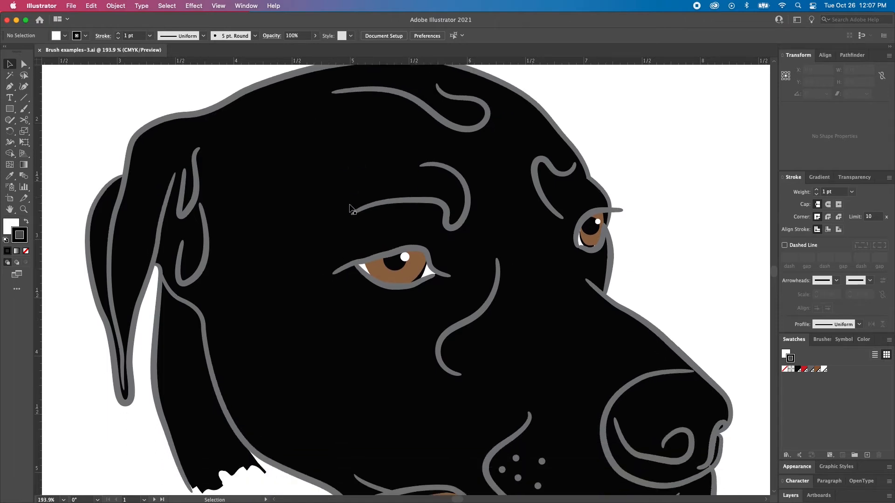
scroll(235, 135, "left", 4)
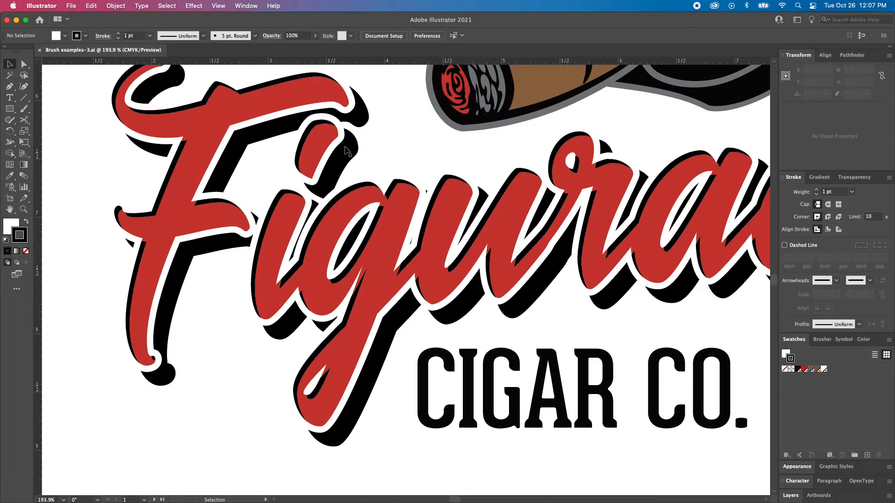
key("super+0")
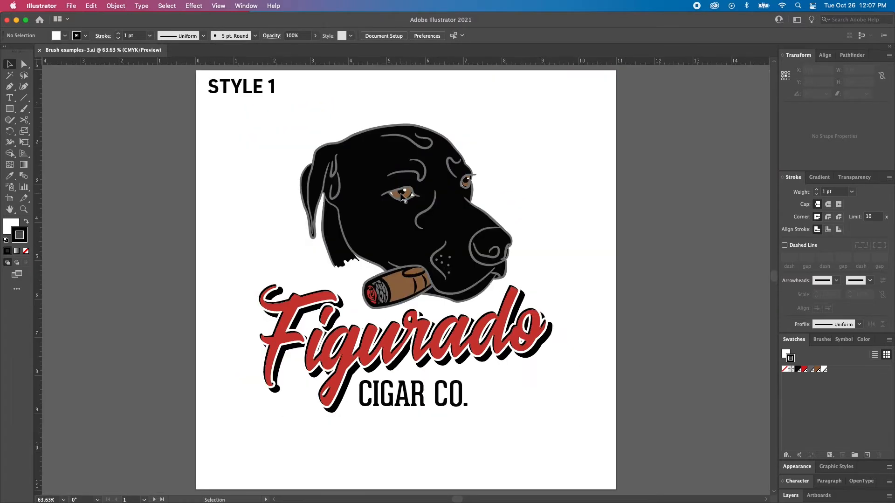
Draw a straight horizontal line about 6.8 in long beside the STYLE 1 heading and set its fill to none
key("p")
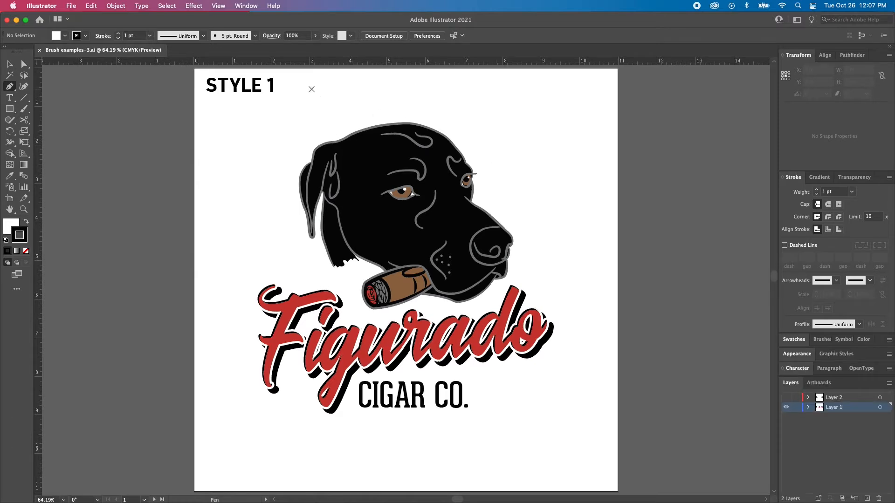
left_click(311, 89)
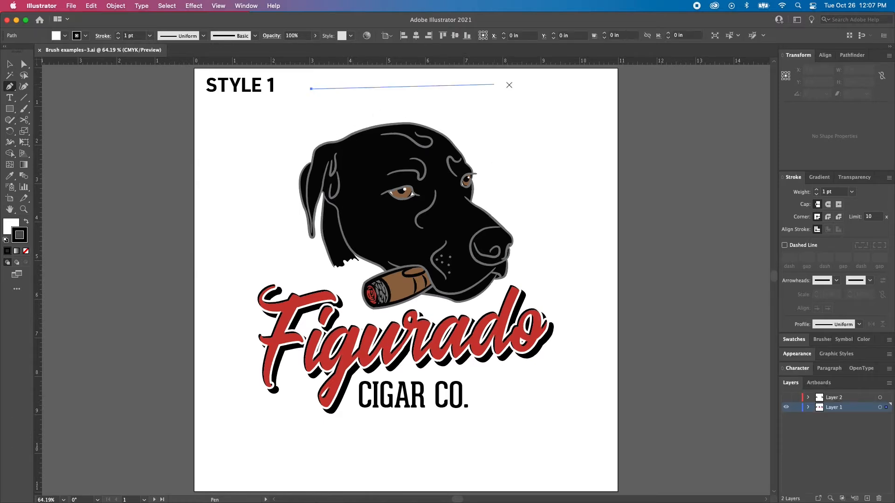
left_click(572, 89)
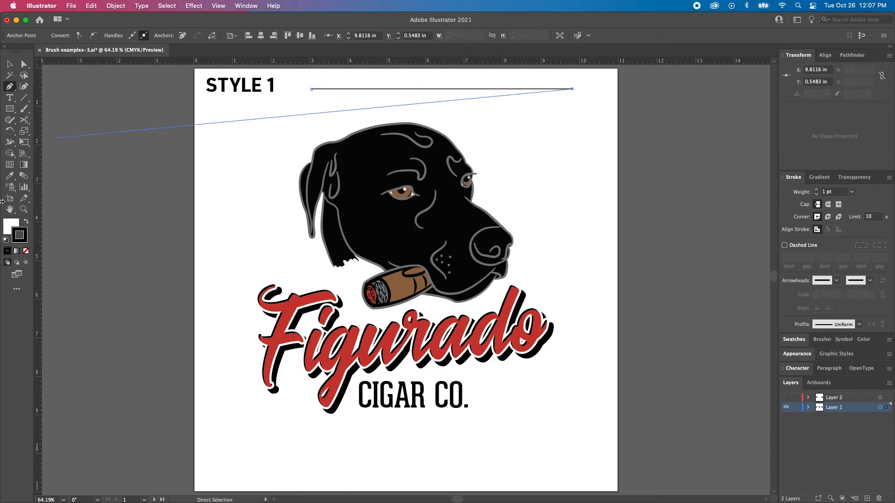
left_click(9, 227)
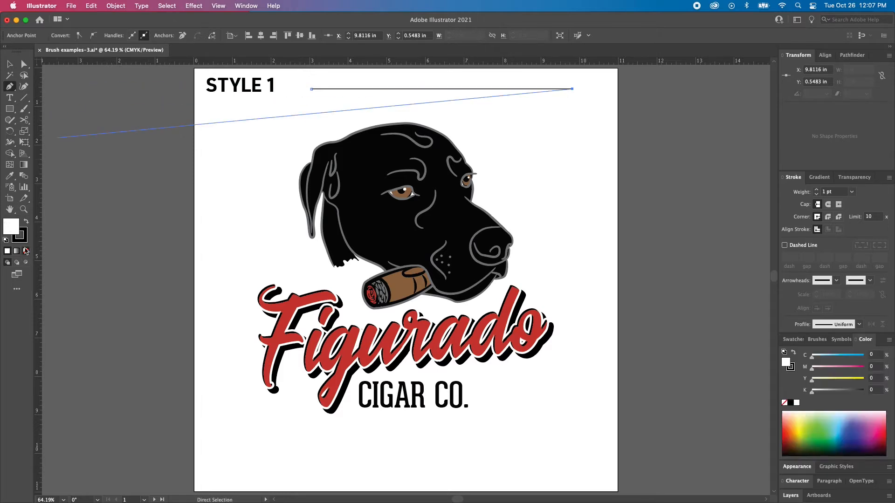
left_click(26, 252)
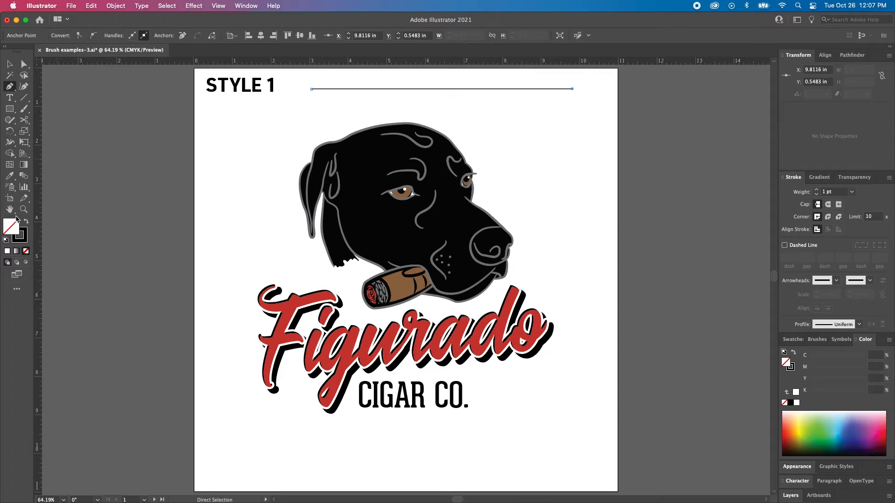
Give the new line a 6 pt stroke with round caps and round joins
key("x")
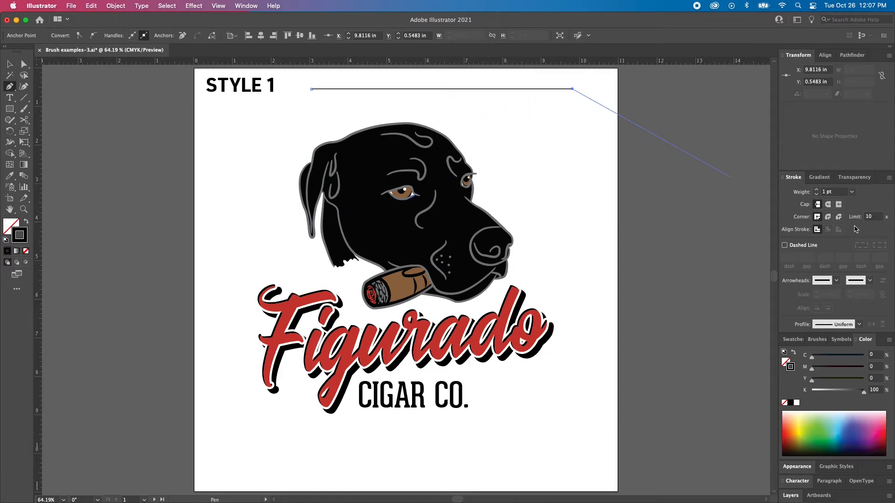
left_click(816, 190)
left_click(816, 189)
left_click(816, 190)
left_click(816, 189)
left_click(816, 189)
left_click(817, 190)
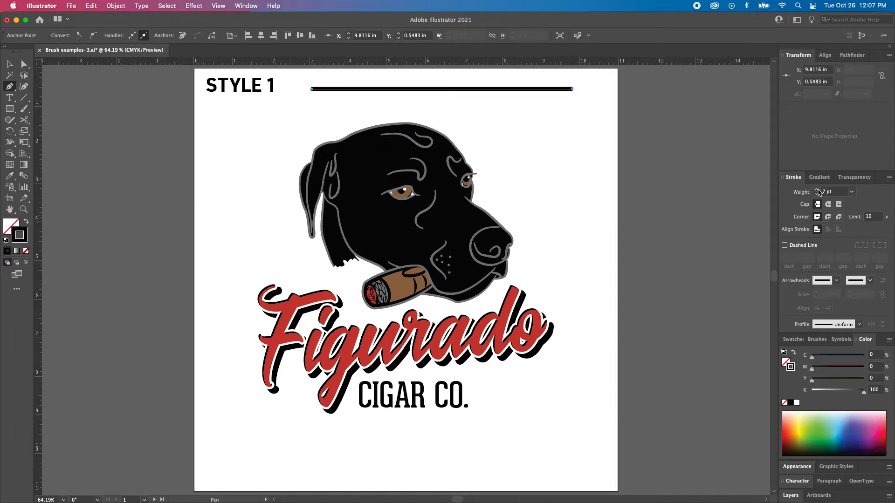
left_click(816, 194)
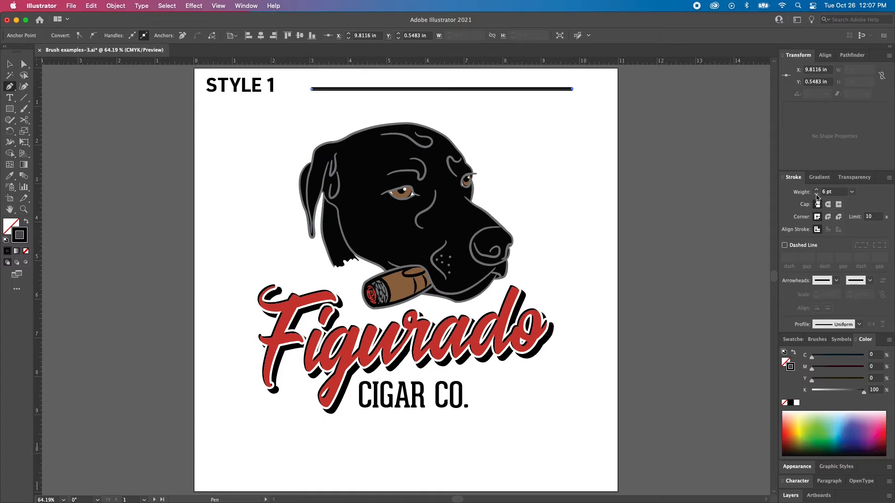
left_click(827, 204)
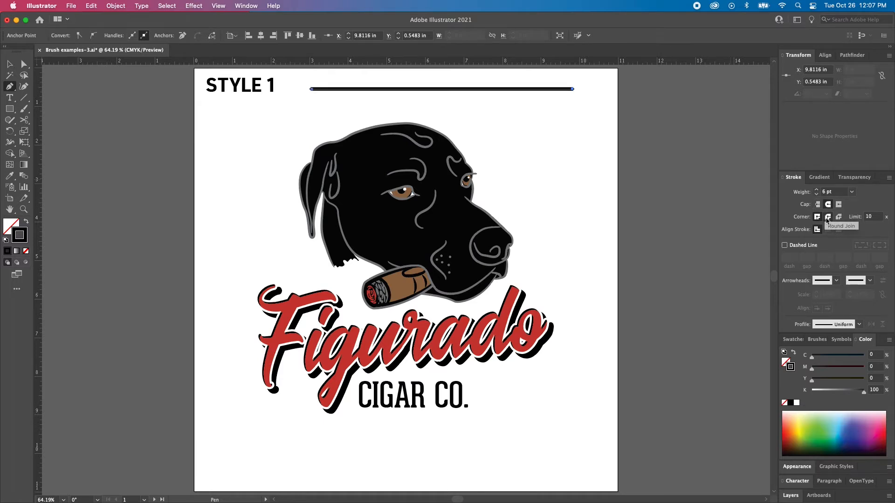
left_click(828, 217)
Convert the thick line beside the STYLE 1 heading into a filled shape with Outline Stroke
left_click_drag(308, 82, 483, 204)
key("v")
left_click(447, 81)
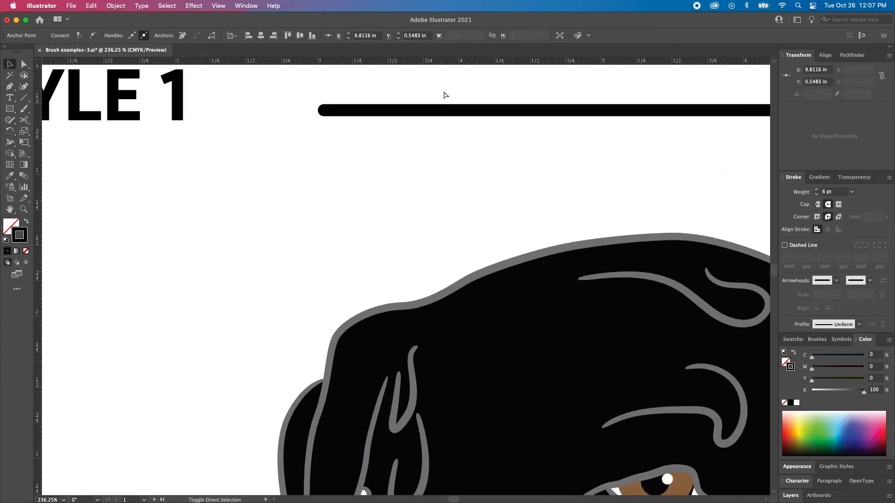
left_click(540, 114)
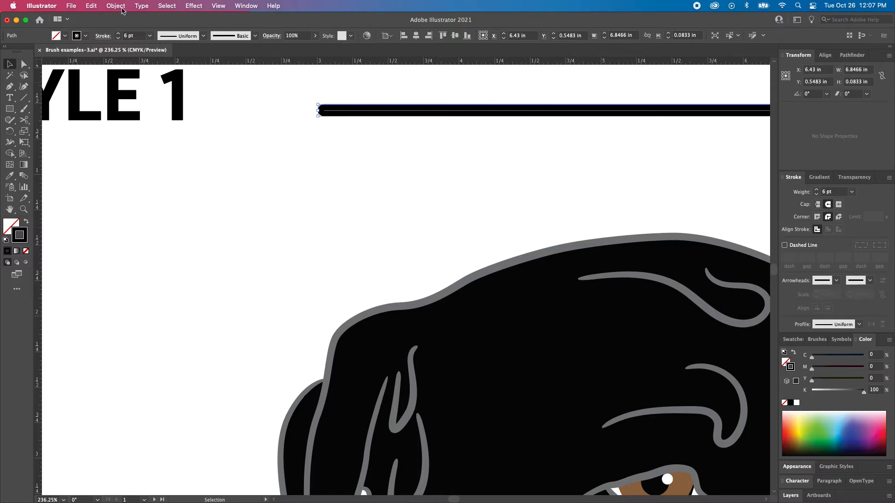
left_click(122, 8)
mouse_move(121, 239)
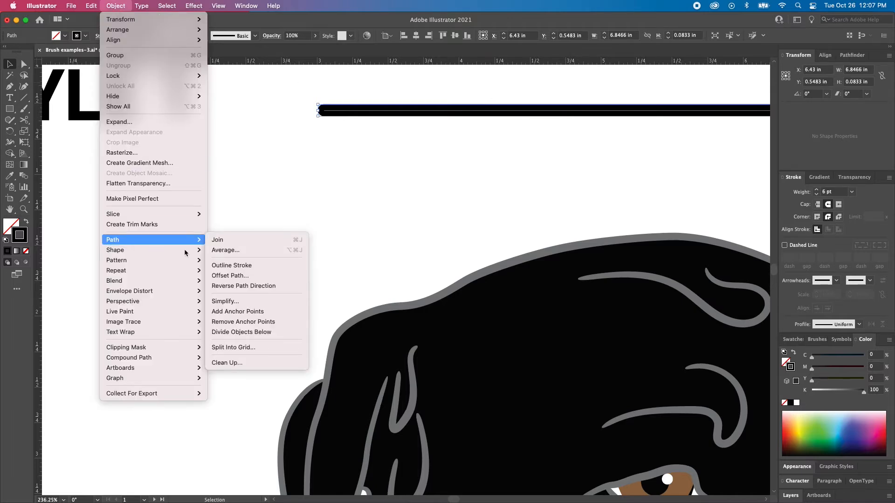
left_click(234, 266)
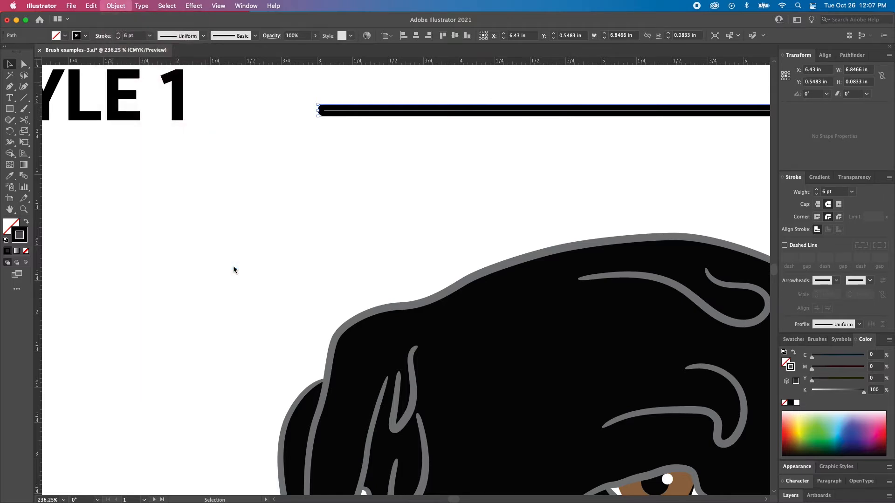
Check the outlined line's shape in outline view and return to the normal preview
left_click(374, 195)
key("a")
key("super+y")
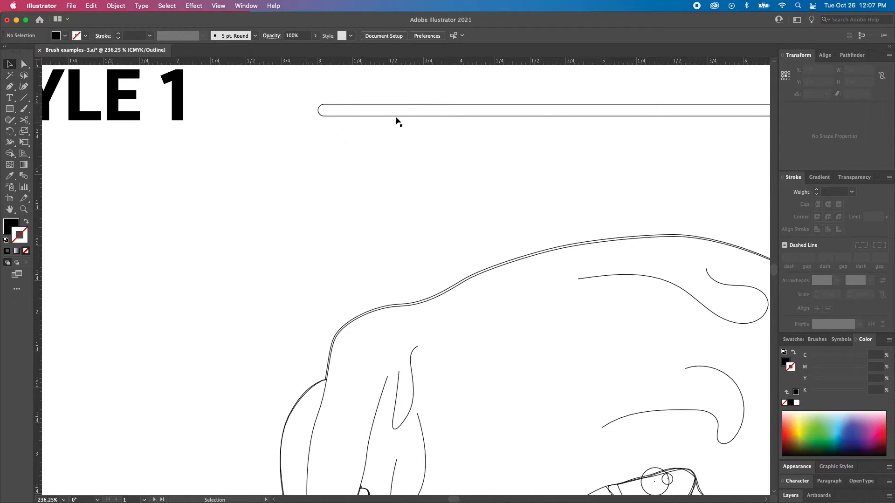
key("super+y")
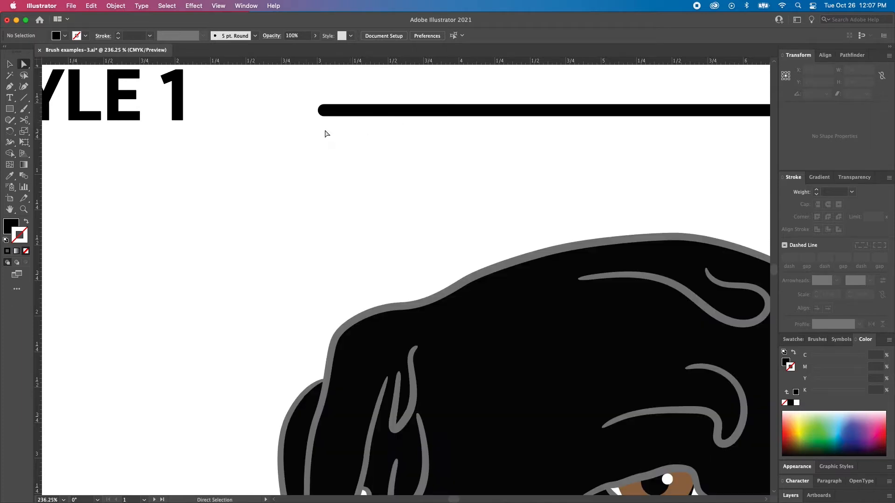
Select the anchor points at both rounded ends of the outlined line and scale them inward so it tapers to both tips
left_click_drag(322, 103, 340, 137)
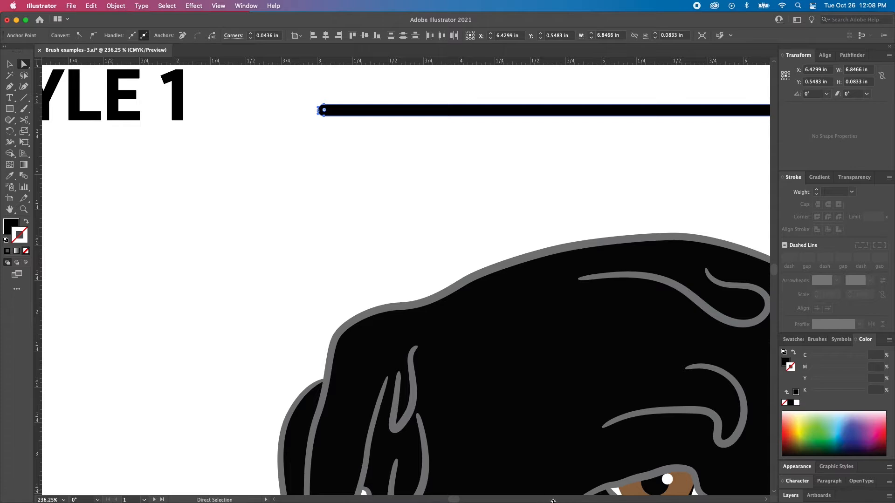
scroll(660, 489, "right", 10)
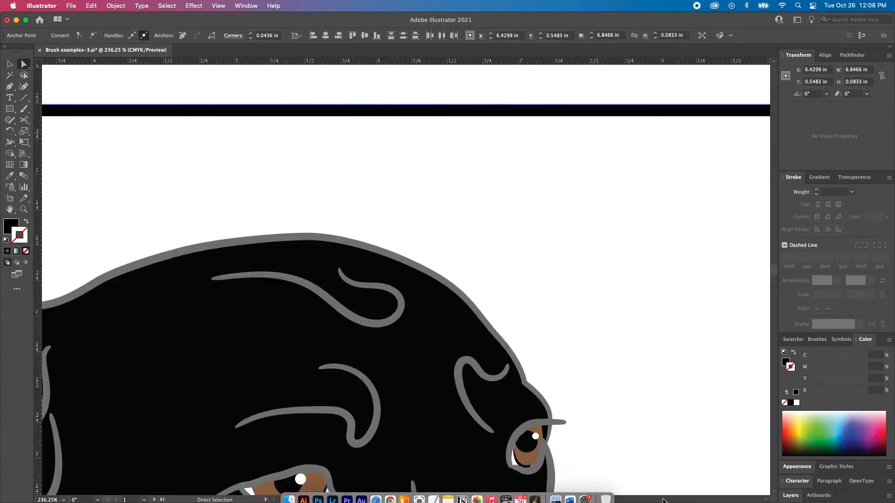
scroll(663, 501, "right", 10)
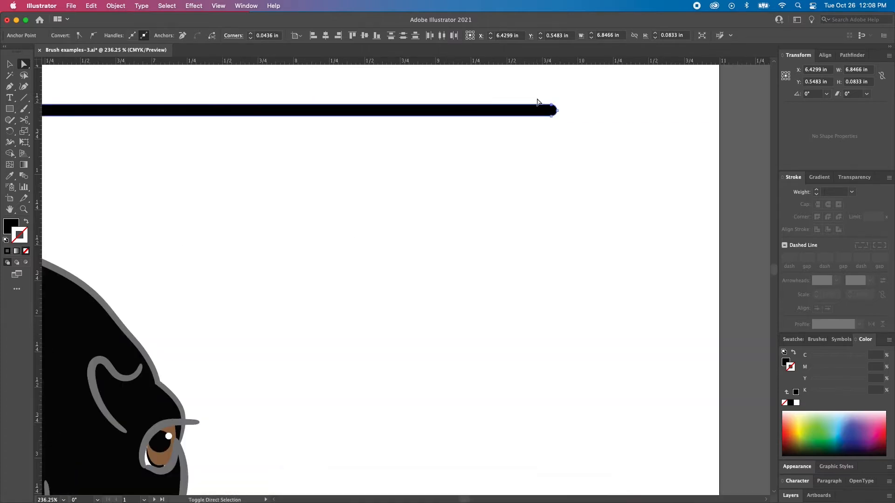
key("super")
key("super+minus")
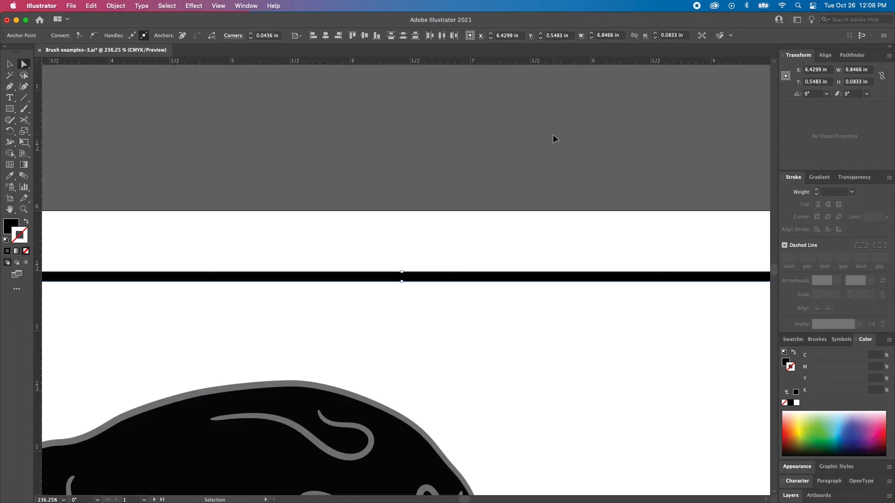
key("super+minus")
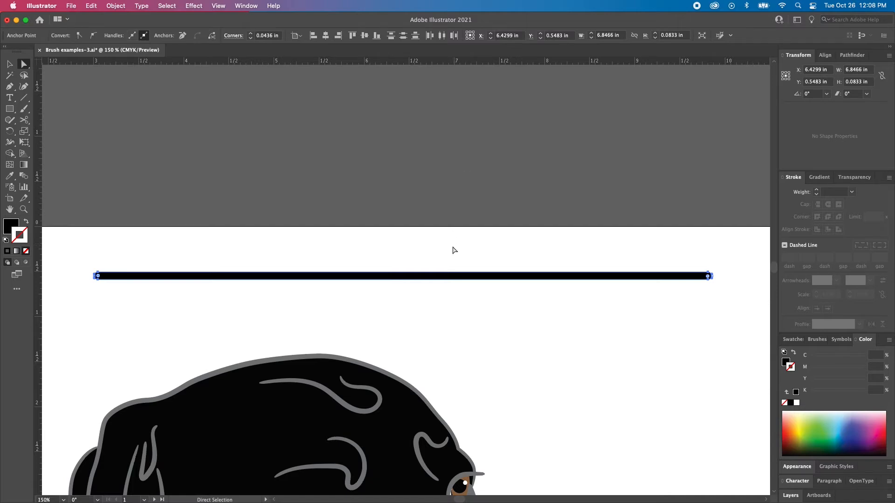
scroll(455, 250, "down", 3)
scroll(454, 250, "left", 3)
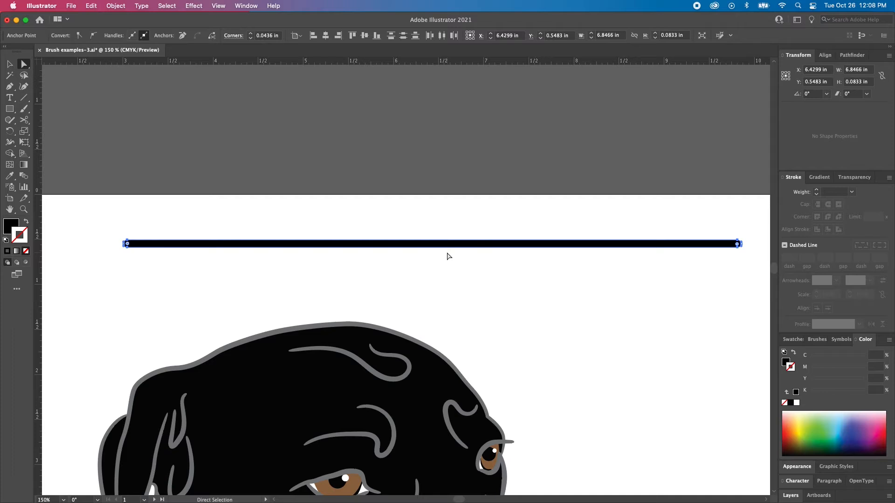
key("s")
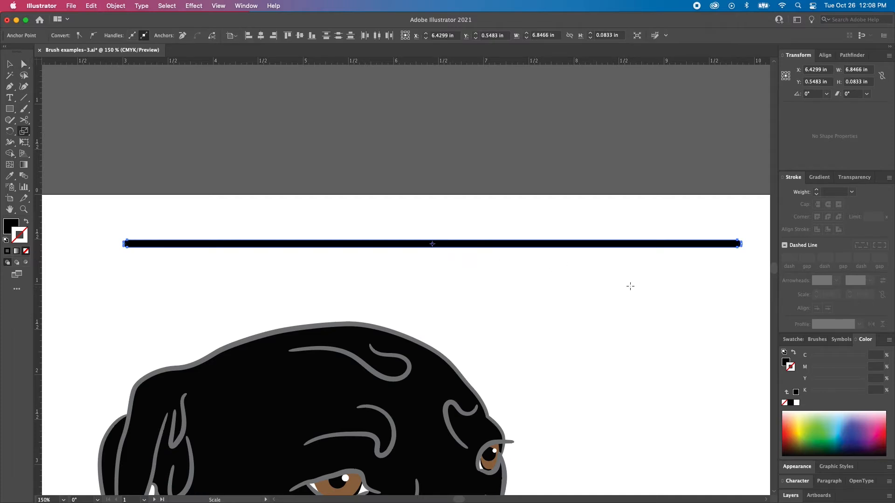
left_click_drag(694, 276, 497, 259)
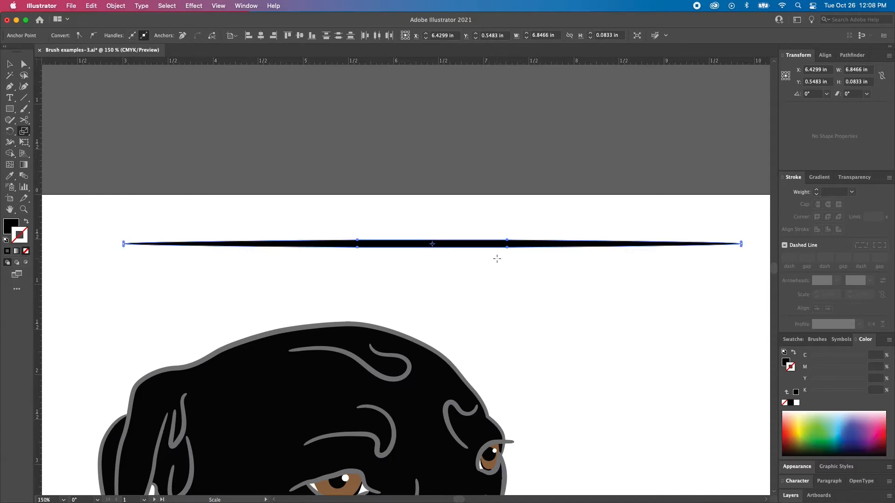
key("v")
left_click(475, 166)
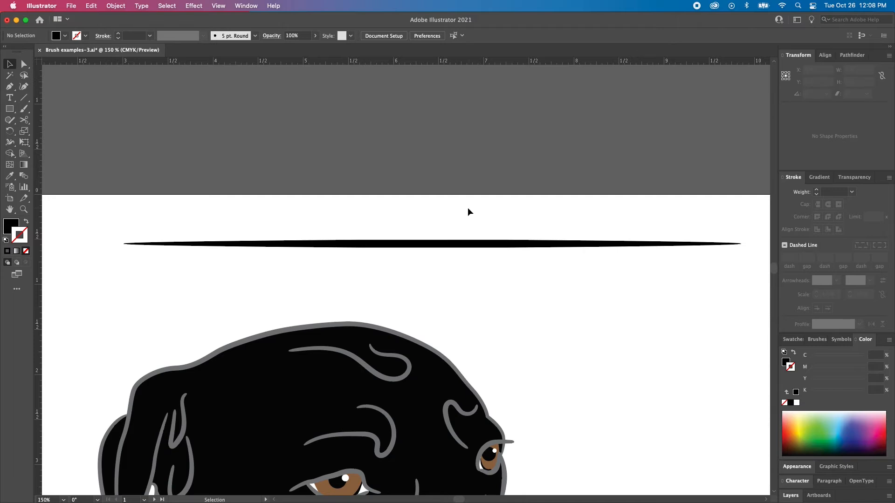
Examine the pointed end of the tapered line shape up close and return to actual size
scroll(471, 208, "down", 4)
scroll(124, 194, "up", 8)
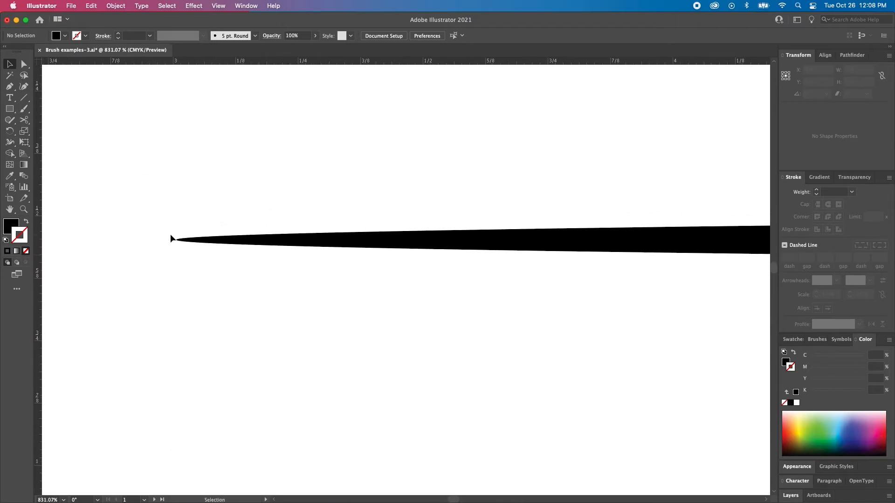
left_click(176, 241)
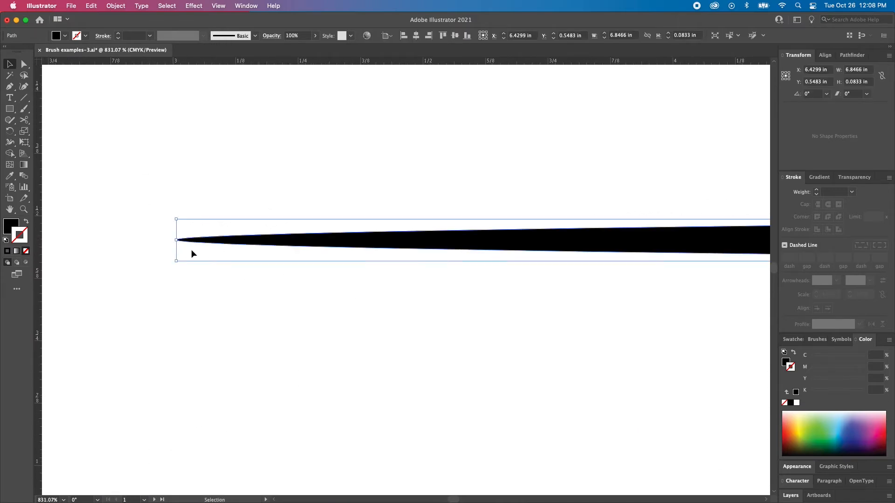
left_click(181, 247)
left_click_drag(172, 234, 242, 284)
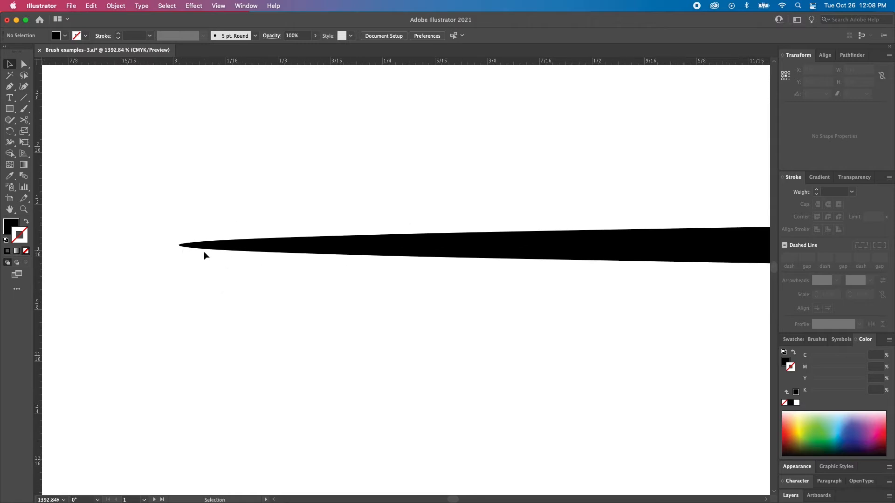
key("super+1")
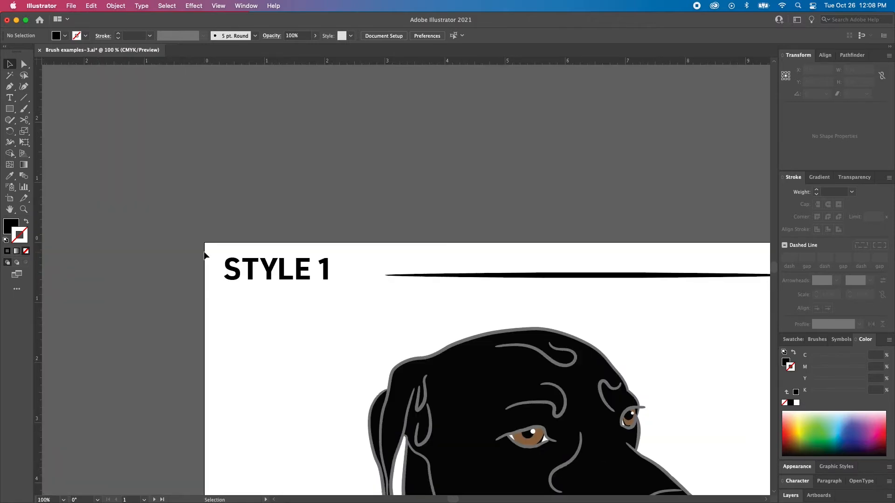
Examine how the brushed lines taper along the dog's jaw, ear and neck
scroll(482, 347, "down", 5)
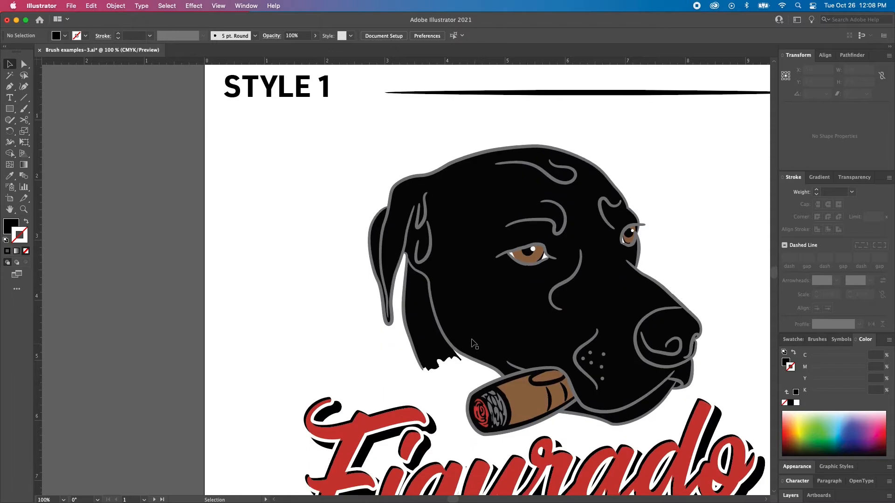
key("a")
left_click(629, 418)
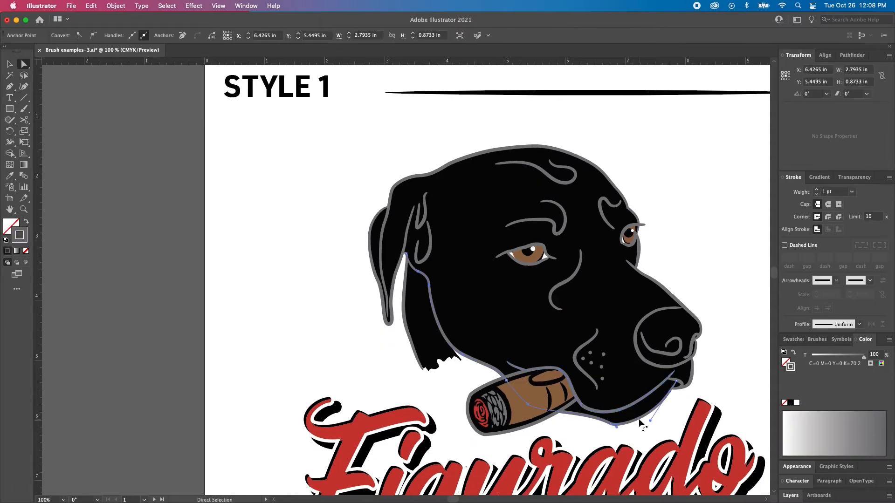
key("super+space")
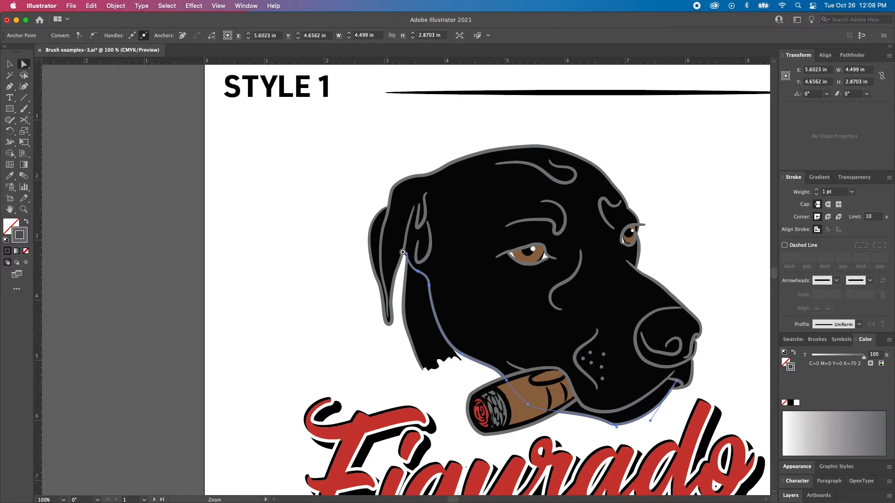
left_click_drag(403, 252, 555, 326)
left_click_drag(420, 292, 427, 294)
left_click(443, 305, "shift")
key("super+space")
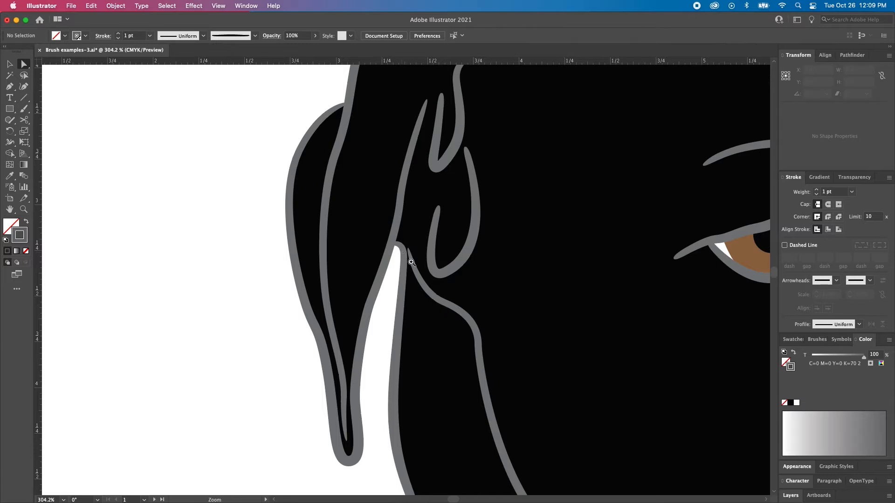
left_click(411, 263)
left_click(404, 303, "alt")
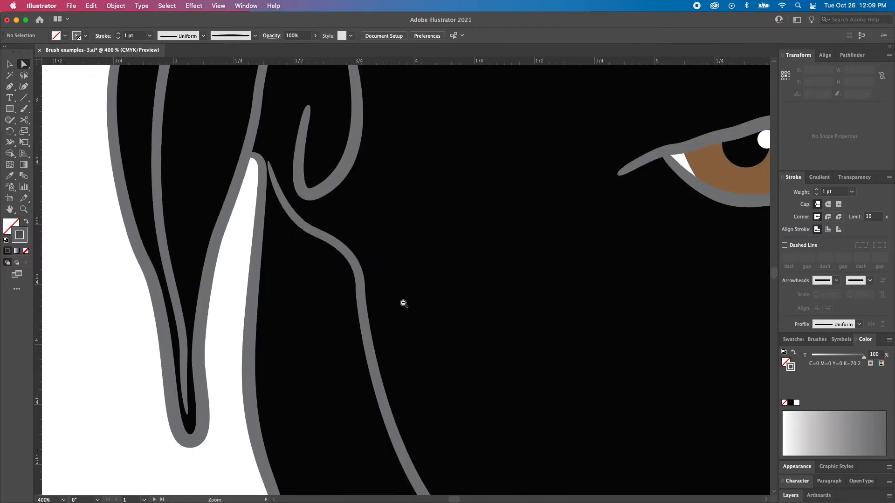
scroll(326, 266, "up", 3)
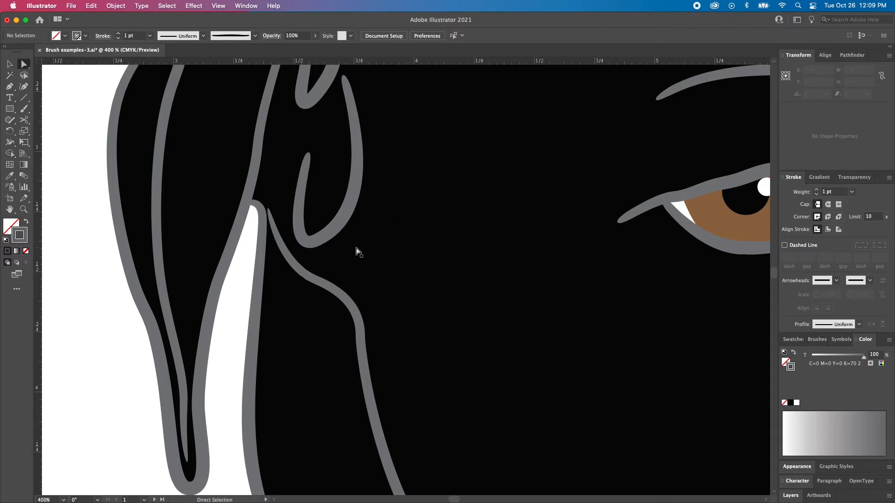
key("super+0")
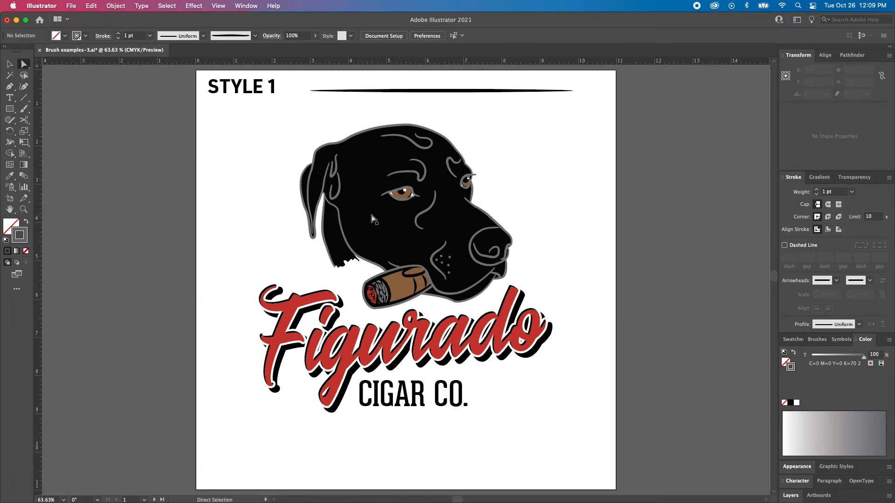
Try a 2 pt stroke weight on the dog's whole line work group and undo it
left_click(436, 134)
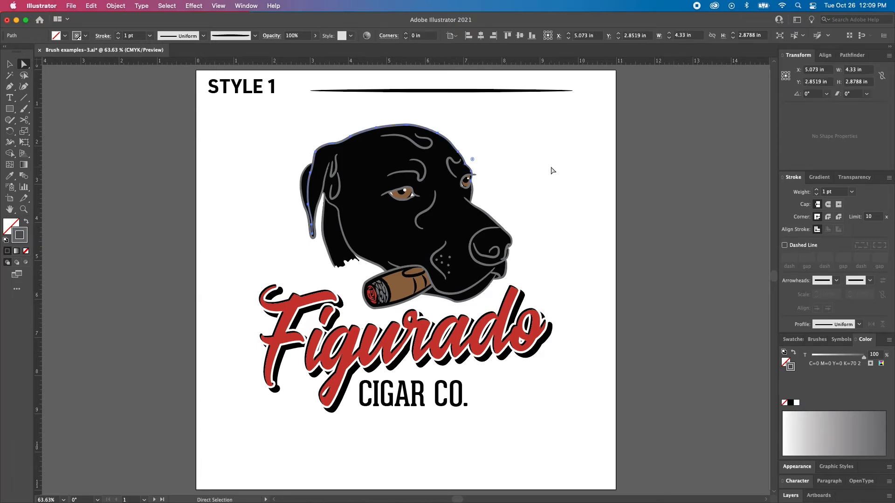
left_click(566, 131)
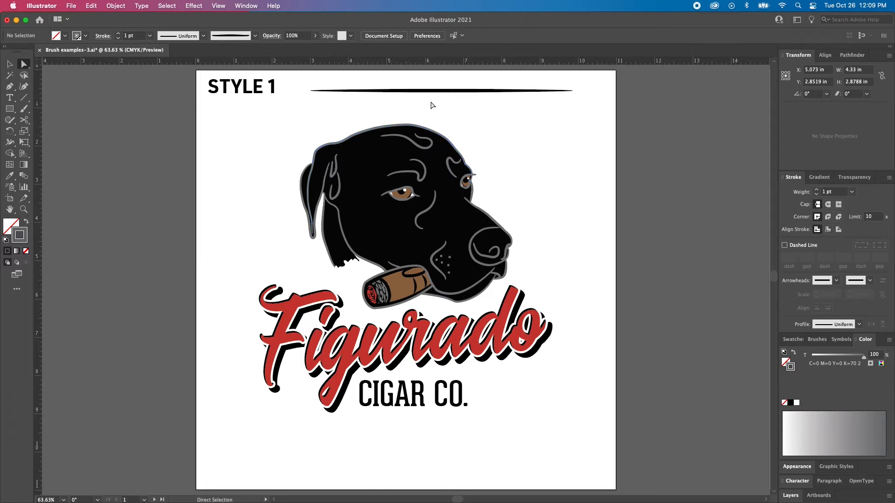
double_click(423, 128, "alt")
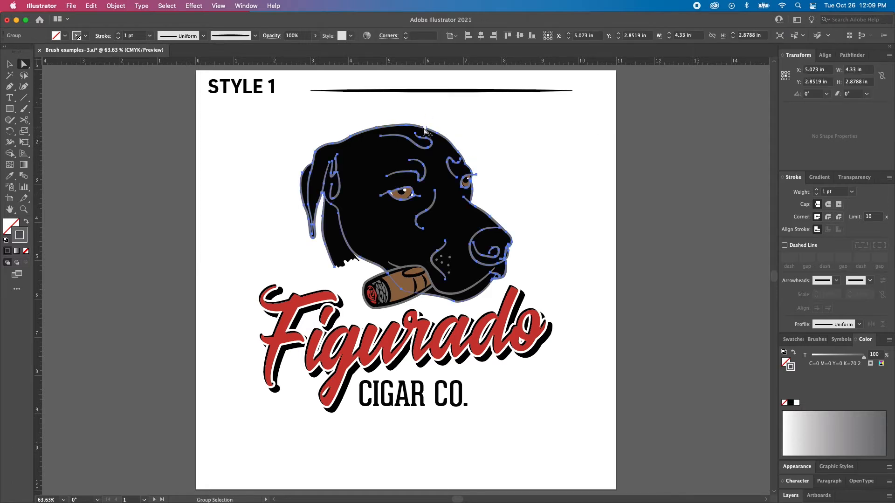
left_click(816, 190)
left_click(669, 227)
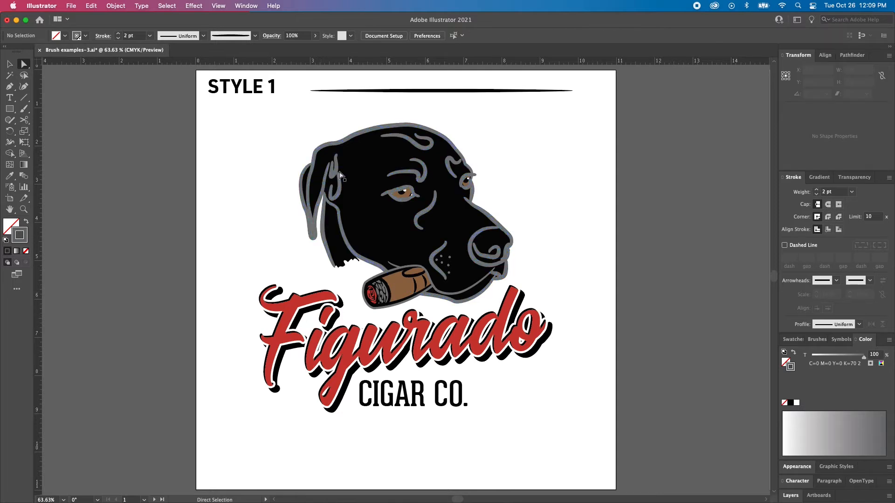
key("super+z")
key("shift+super+a")
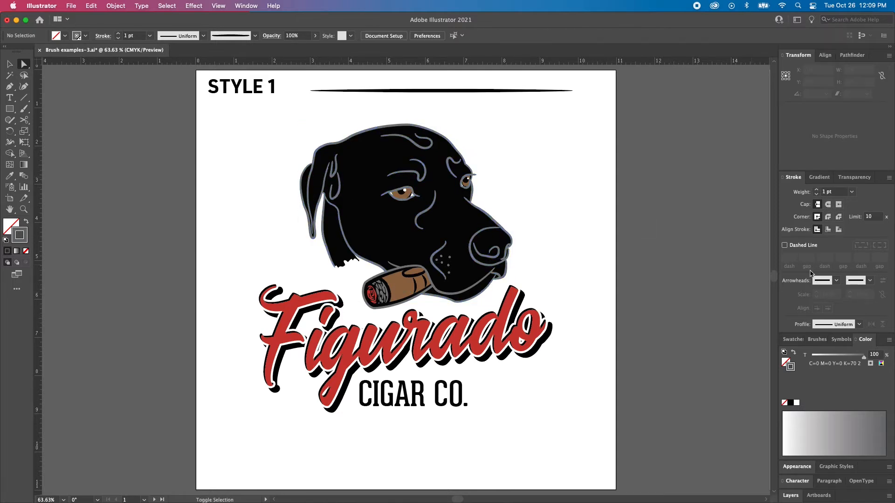
Set the Art Brush 1 scale option to Scale Proportionately and apply the change to the existing strokes
left_click(816, 339)
double_click(828, 380)
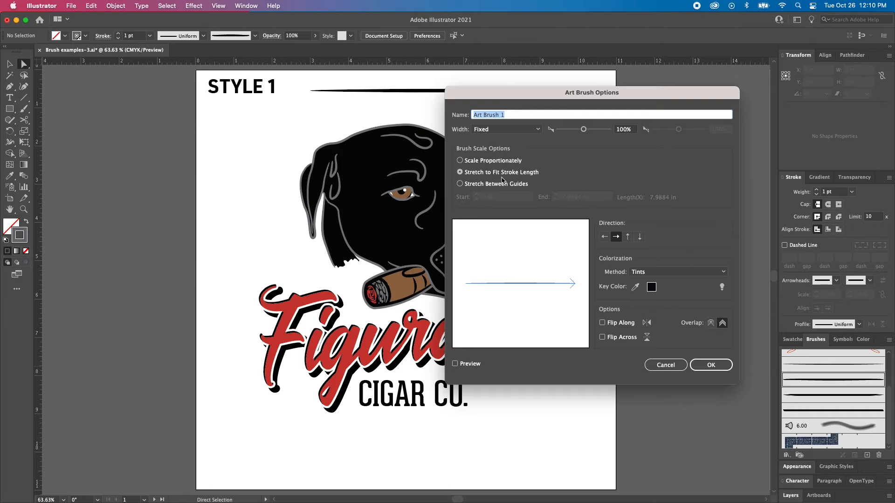
left_click_drag(494, 95, 643, 102)
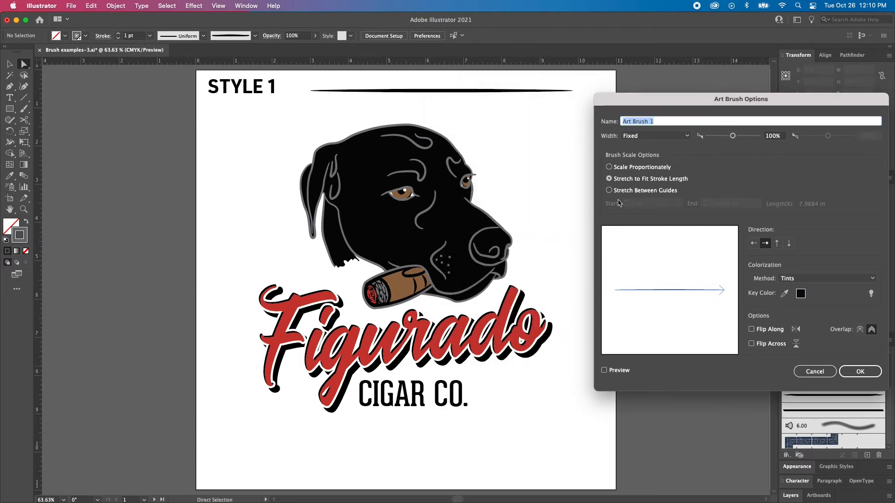
left_click(610, 166)
left_click_drag(661, 104, 619, 35)
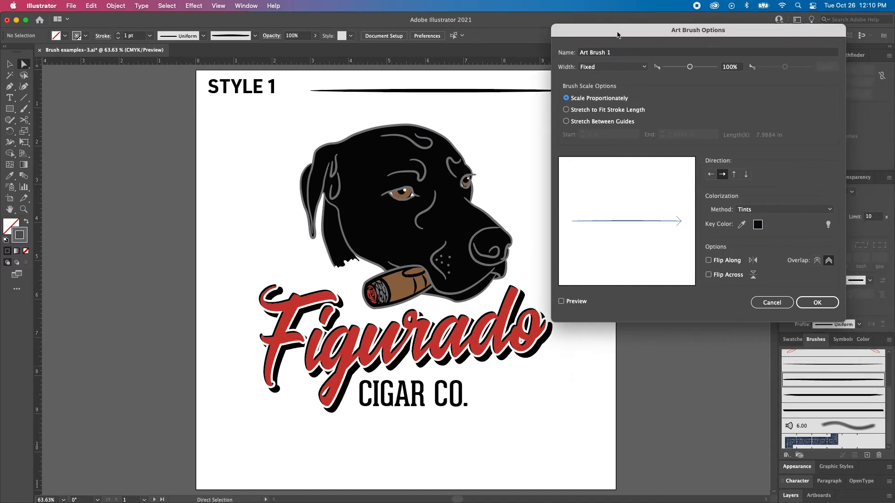
left_click(818, 303)
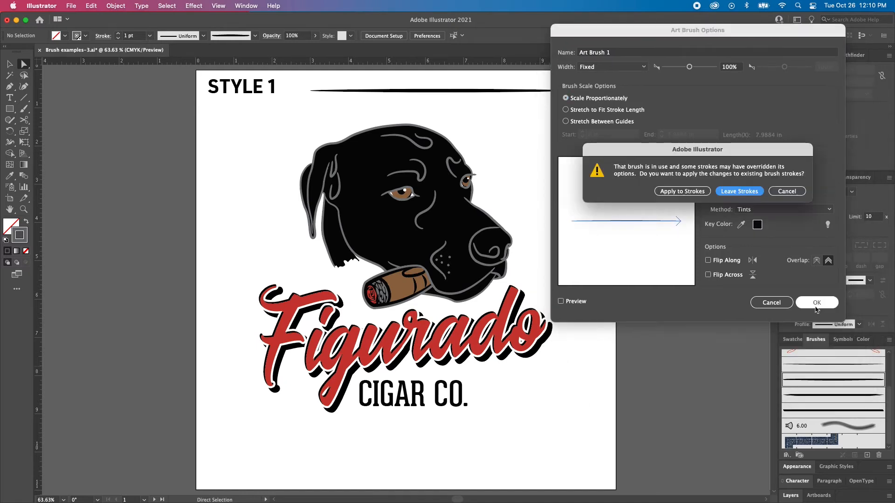
left_click(682, 192)
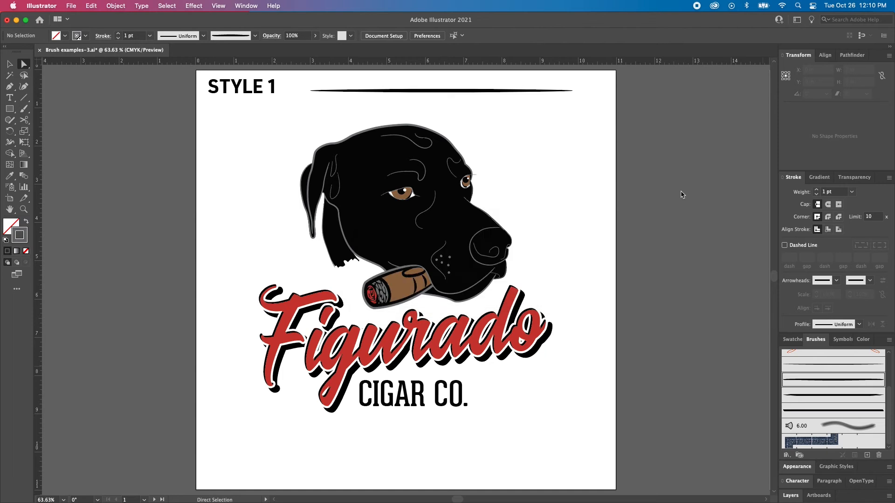
Examine the proportionately scaled brush strokes on the dog's face, comparing the short detail lines with the long jaw line
key("space")
left_click_drag(460, 219, 504, 225)
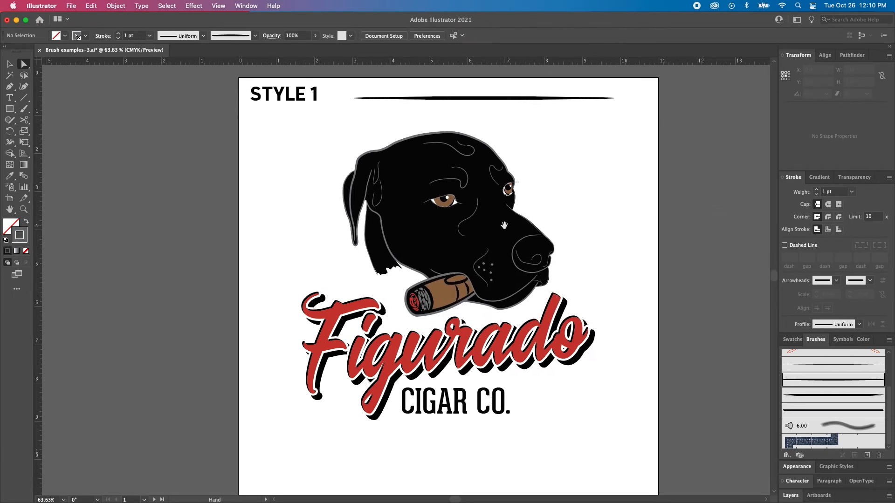
left_click_drag(462, 182, 475, 209)
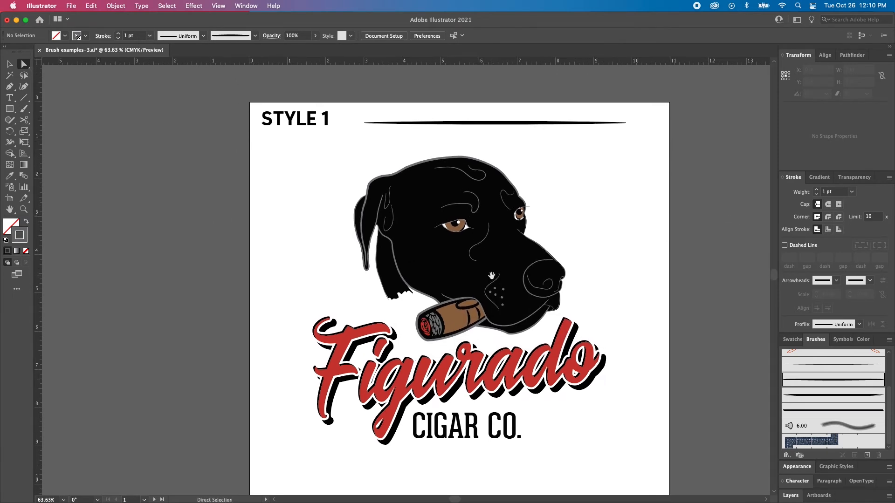
scroll(472, 274, "up", 5)
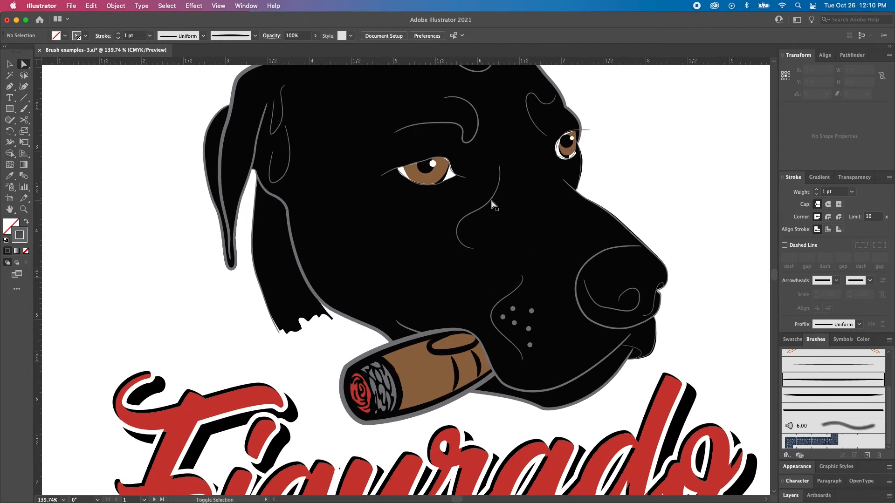
scroll(465, 271, "up", 1)
scroll(465, 270, "up", 2)
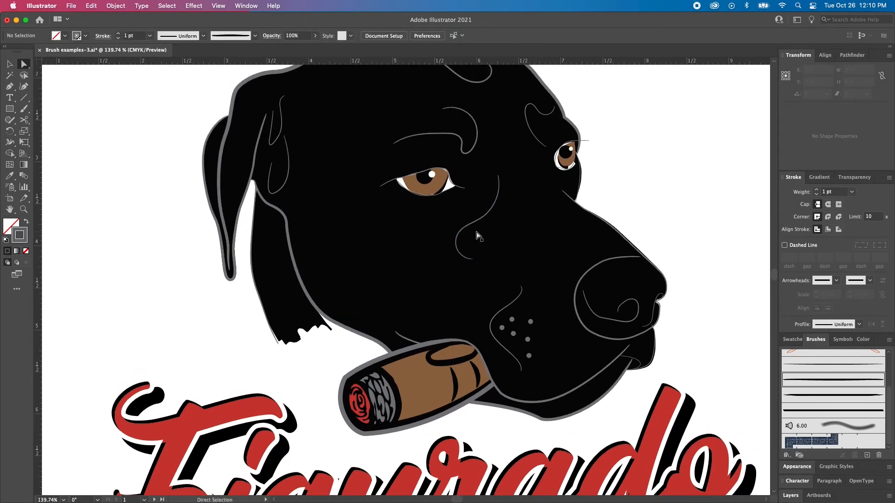
left_click(354, 331)
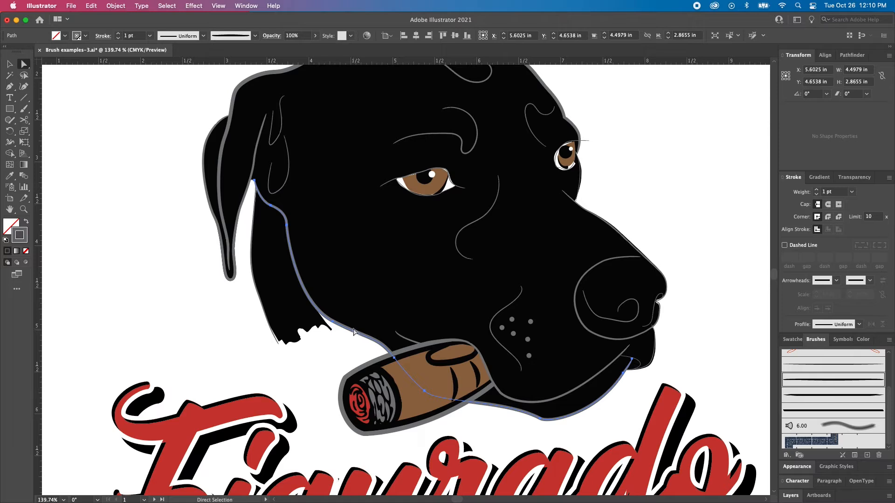
scroll(355, 331, "up", 5)
scroll(355, 331, "right", 2)
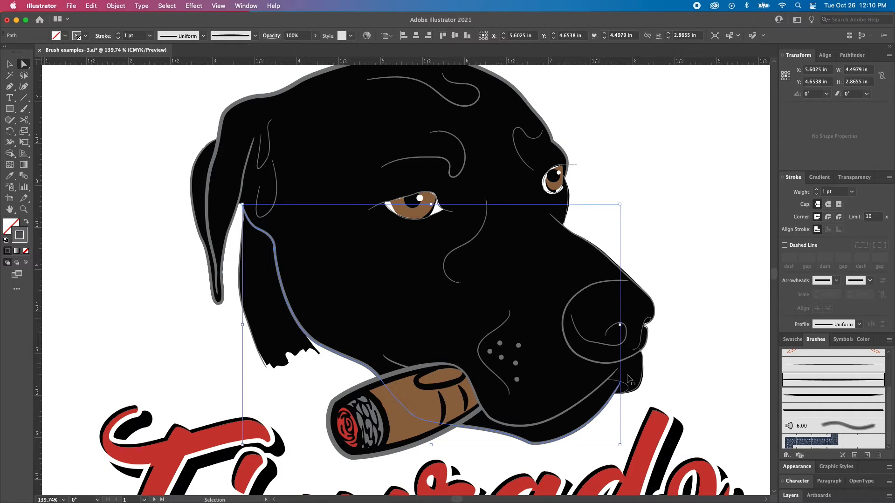
Set the Art Brush 1 scale option to Stretch to Fit Stroke Length and apply the change to the existing strokes
key("super+shift+a")
double_click(824, 382)
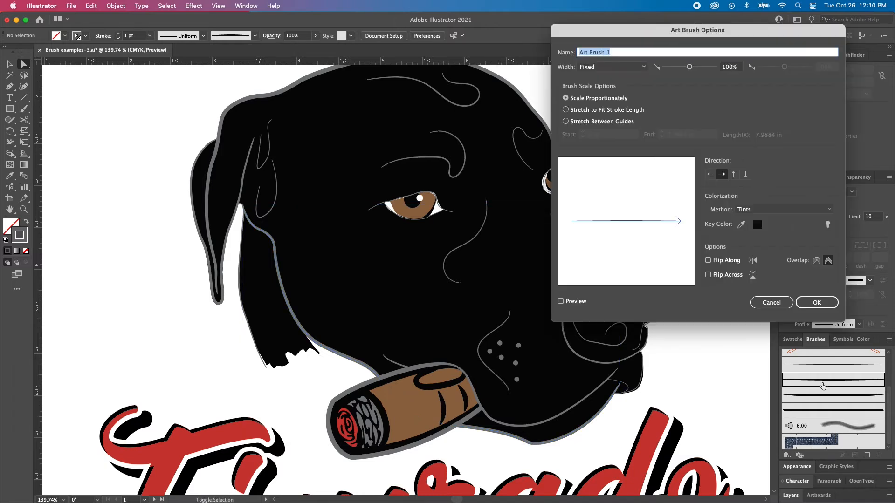
left_click(594, 112)
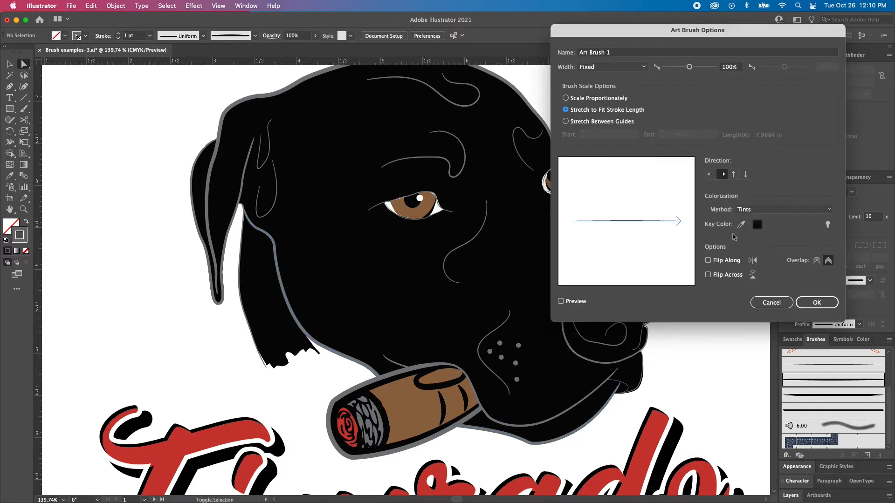
left_click(828, 303)
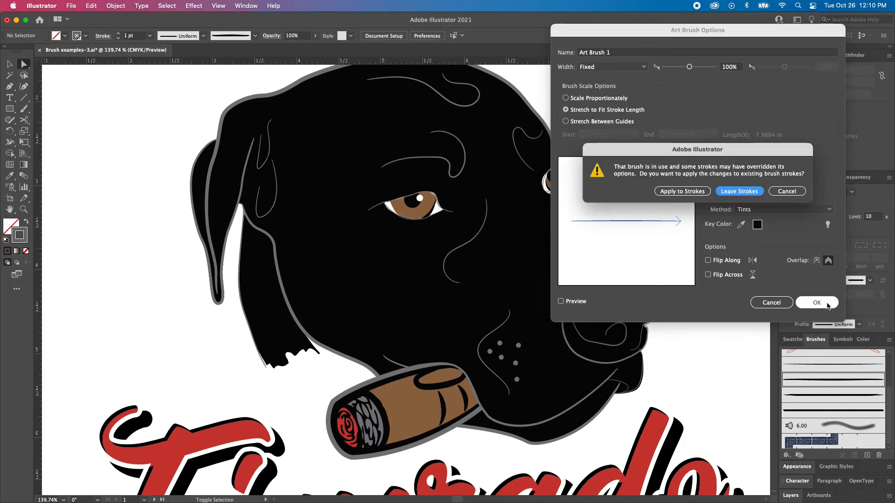
left_click(673, 193)
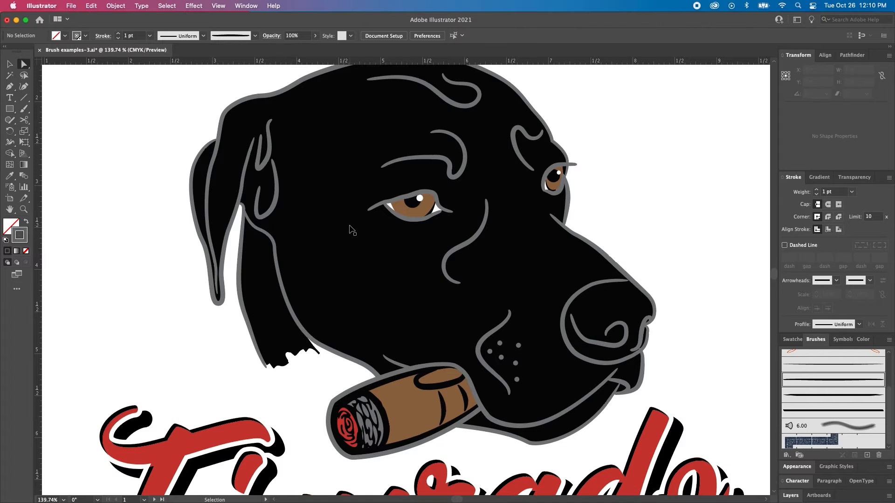
Go to the STYLE 2 artboard and select the dog's whole line work group
key("super+0")
key("v")
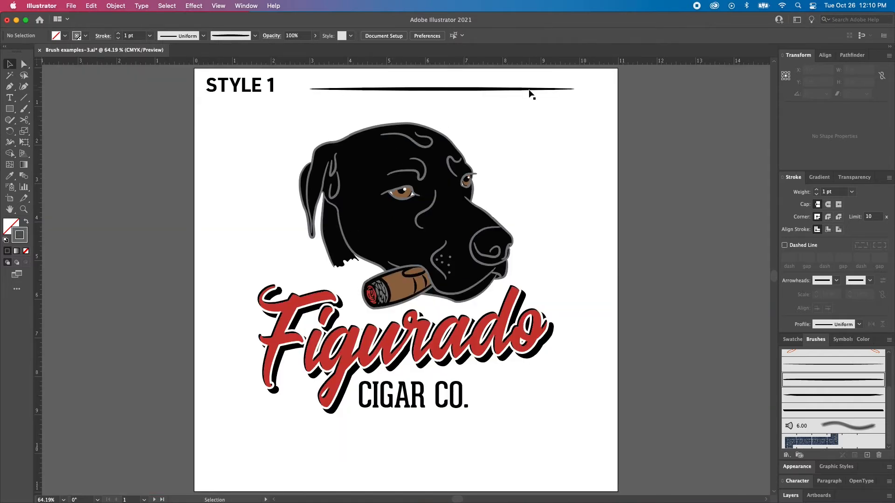
key("shift+Page_Down")
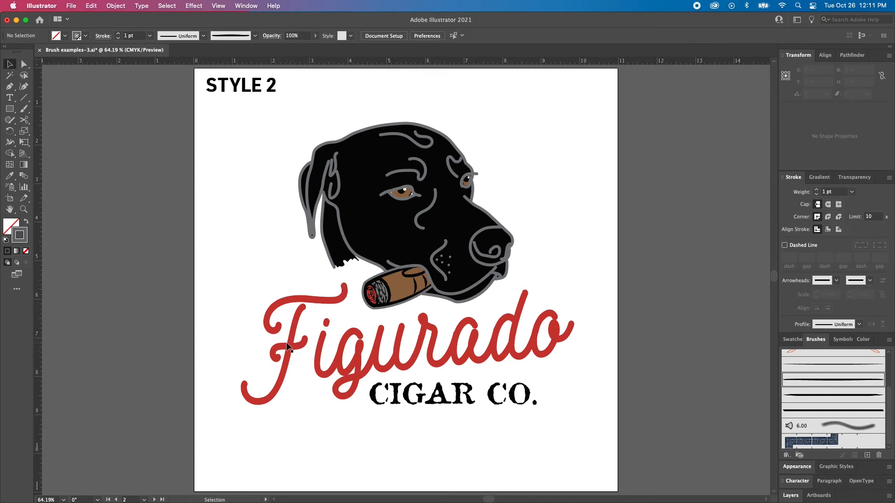
scroll(316, 337, "right", 2)
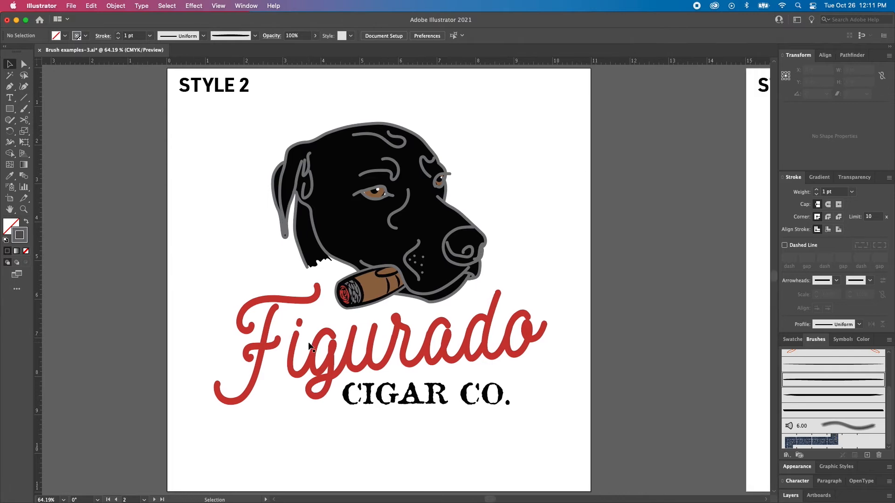
left_click_drag(385, 233, 413, 262)
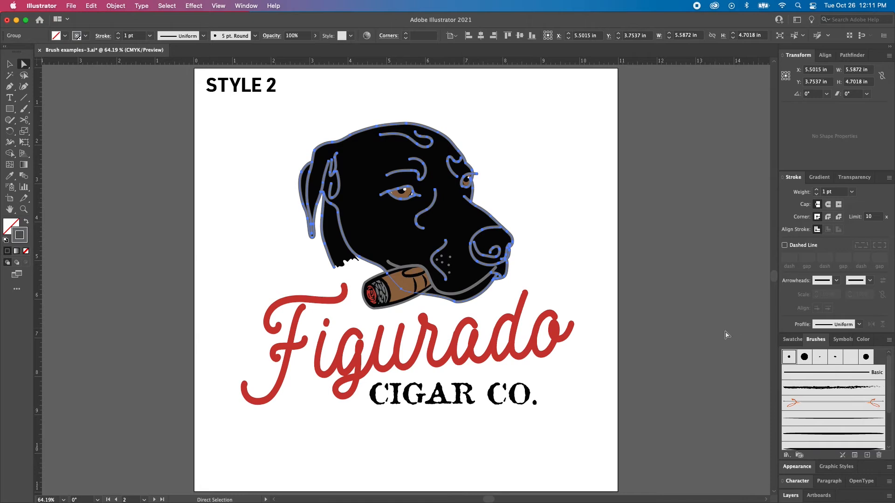
Try a -9° angle, reduced roundness and a 7 pt size in the 5 pt. Round calligraphic brush's options, restoring roundness to 100%
double_click(789, 359)
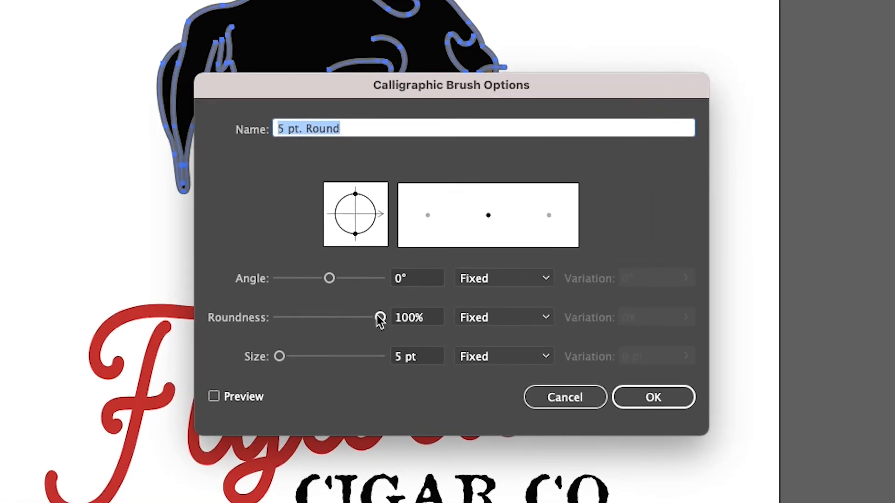
mouse_move(379, 317)
left_mouse_down()
mouse_move(343, 317)
mouse_move(371, 317)
left_mouse_up()
mouse_move(329, 278)
left_mouse_down()
mouse_move(358, 282)
mouse_move(324, 279)
left_mouse_up()
mouse_move(275, 359)
left_mouse_down()
mouse_move(300, 360)
mouse_move(276, 359)
left_mouse_up()
left_click_drag(368, 318, 378, 318)
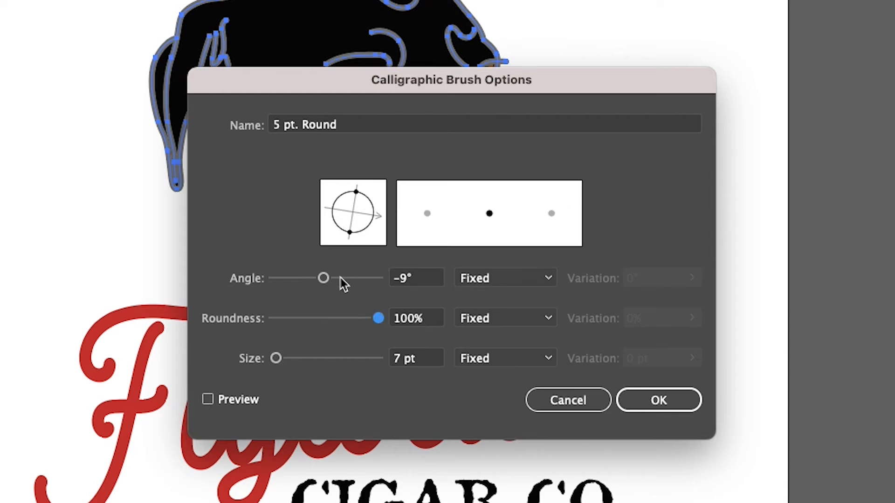
Set the 5 pt. Round calligraphic brush's angle to 0°
left_click(402, 279)
key("BackSpace")
key("Tab")
left_click_drag(409, 279, 370, 282)
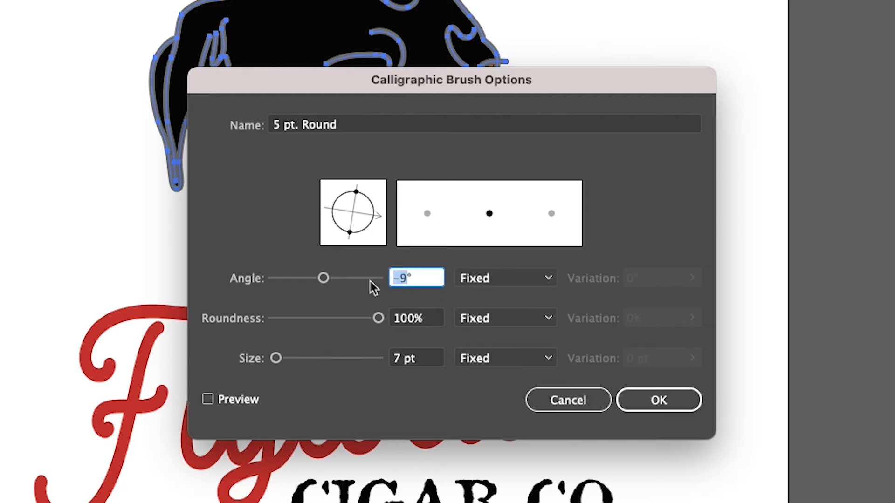
type("0")
key("Tab")
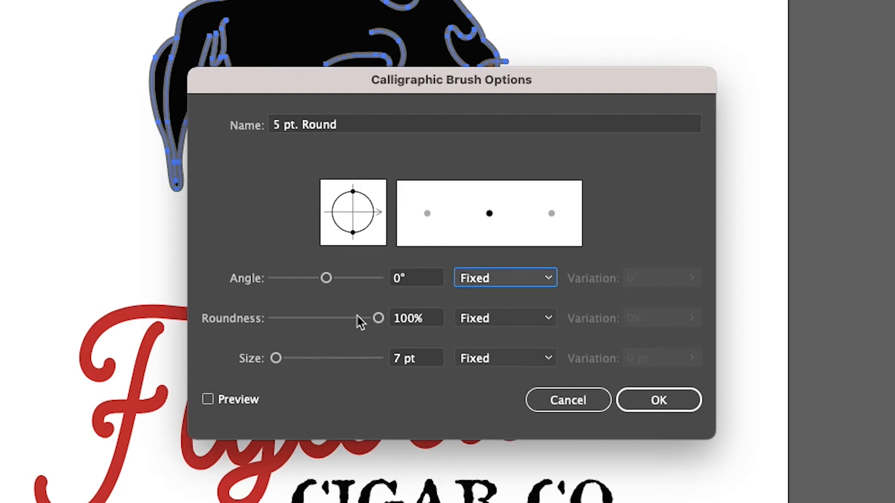
Set the 5 pt. Round brush's size to 4 pt, apply the change to the existing strokes and deselect the line work
left_click(404, 363)
key("Down")
key("Down")
key("Down")
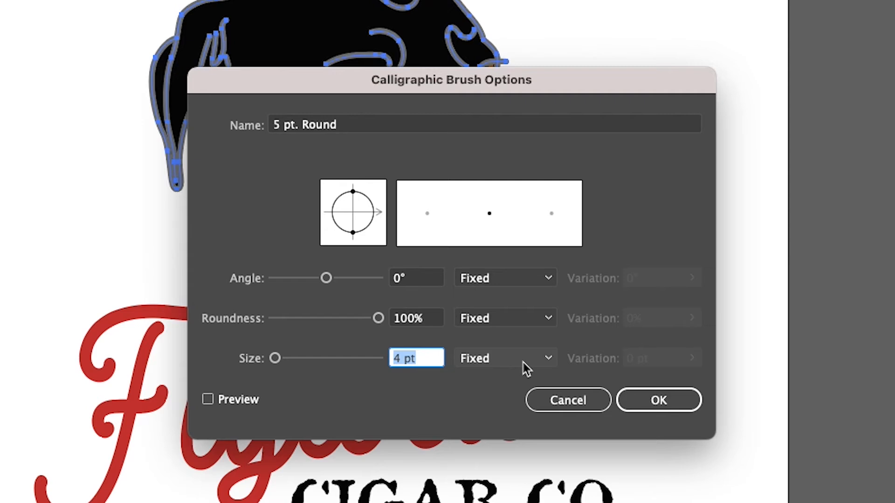
left_click(681, 401)
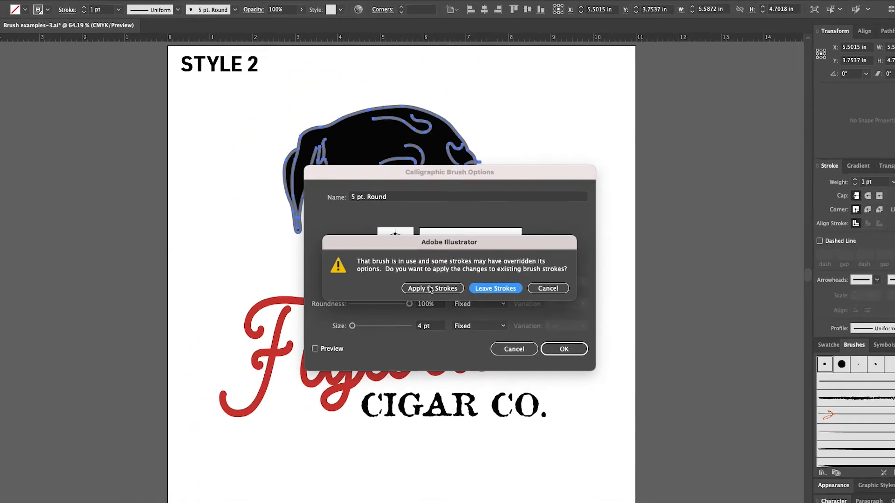
left_click(416, 290)
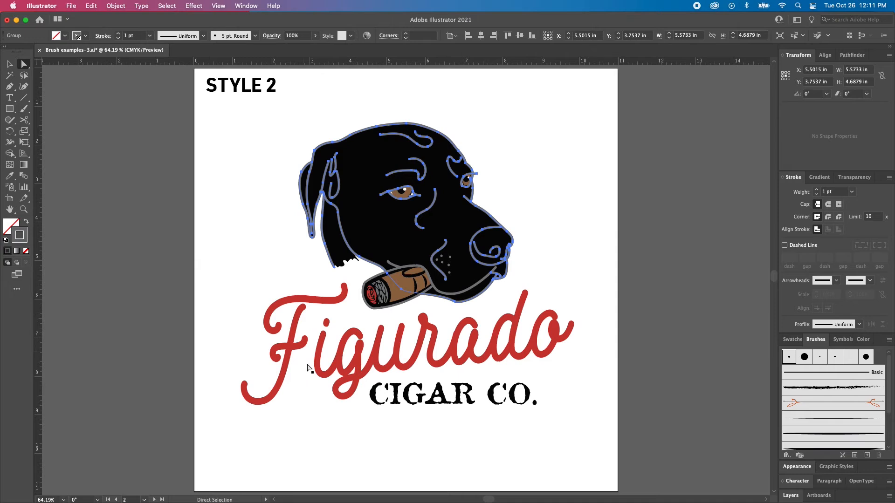
left_click(246, 256)
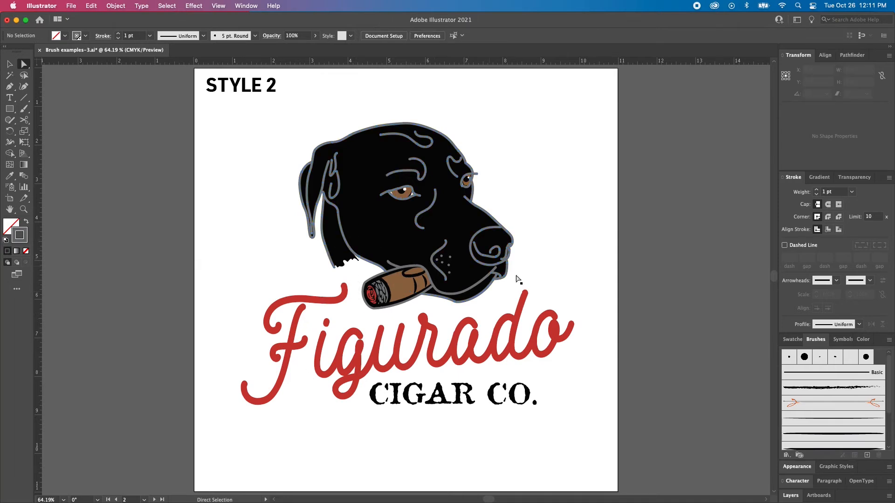
left_click_drag(375, 223, 412, 244)
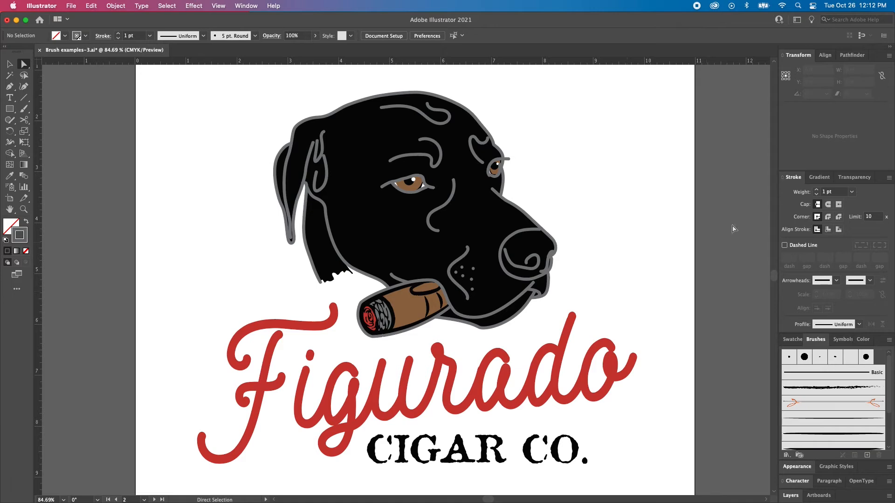
Set the 5 pt. Round brush's size to 5 pt and apply the change to the existing strokes
double_click(788, 357)
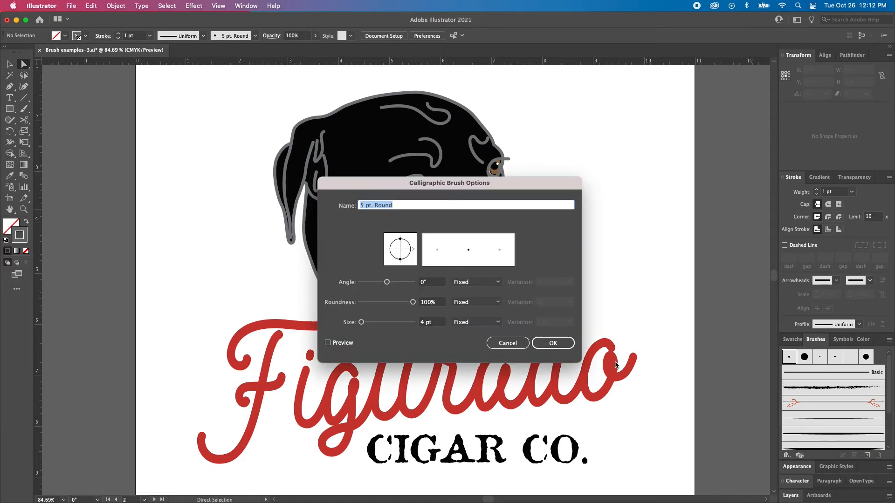
left_click(423, 322)
type("5")
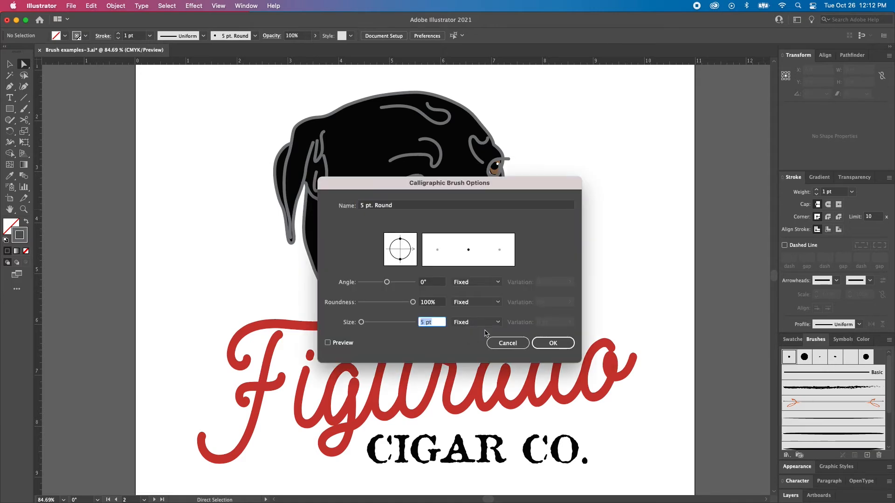
left_click(554, 346)
left_click(434, 288)
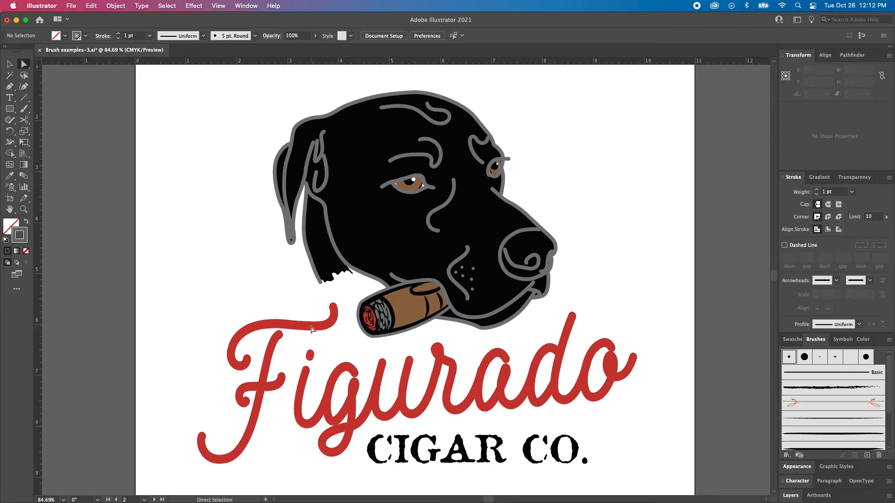
Examine the line thickness and rounded ends of the calligraphic brush strokes across the dog's head and face
scroll(209, 279, "right", 2)
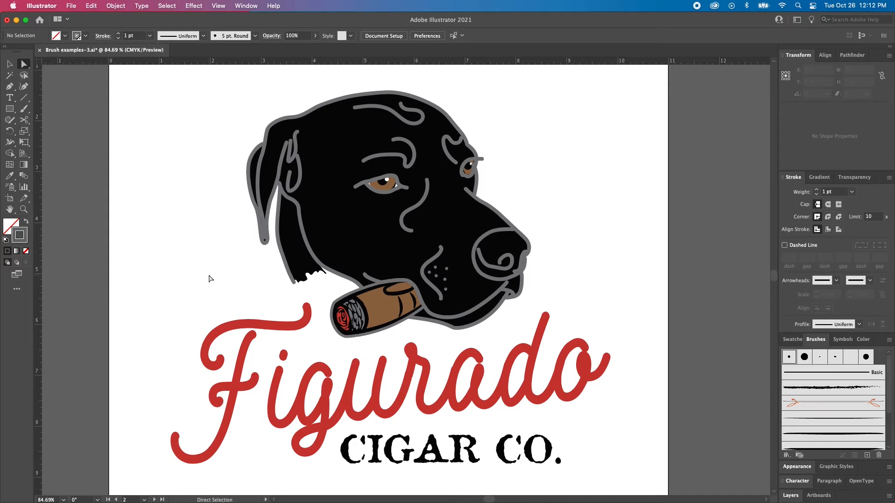
key("super+0")
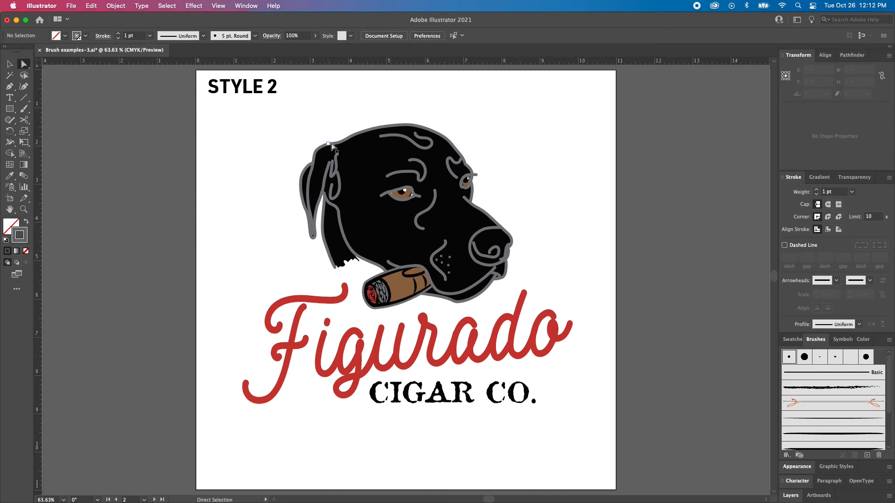
scroll(381, 135, "up", 5)
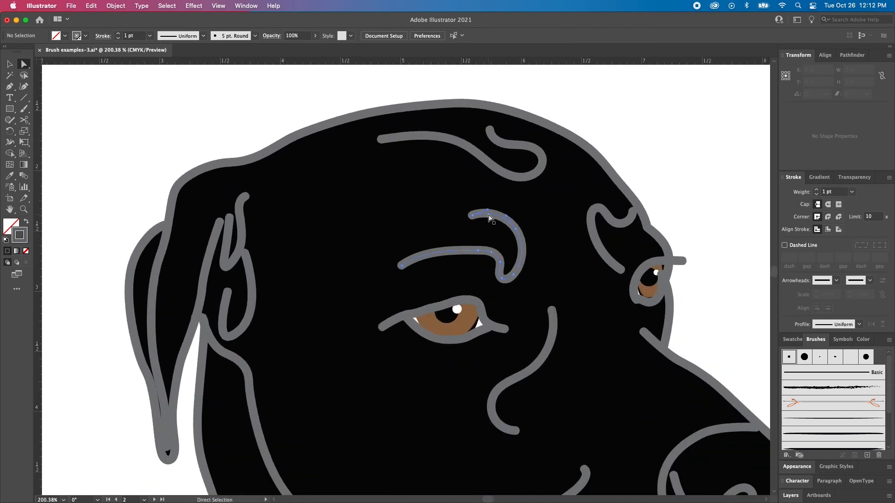
left_click(488, 215)
key("shift+super+a")
left_click(351, 271, "alt+super")
scroll(351, 272, "down", 3)
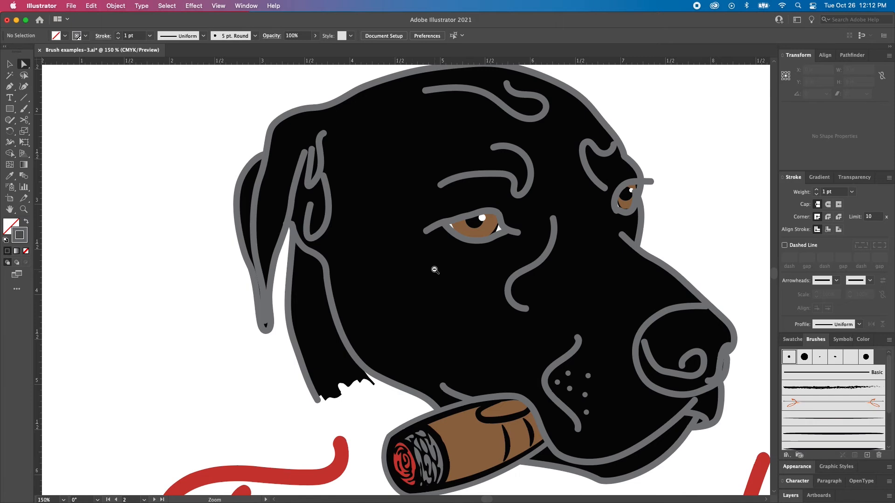
left_click(435, 270, "alt+super")
left_click(434, 270, "alt+super")
Select the dog's whole line work together with the separate outline near the cigar and remove its brush stroke
left_click(422, 217)
left_click(422, 217)
left_click(391, 338, "shift")
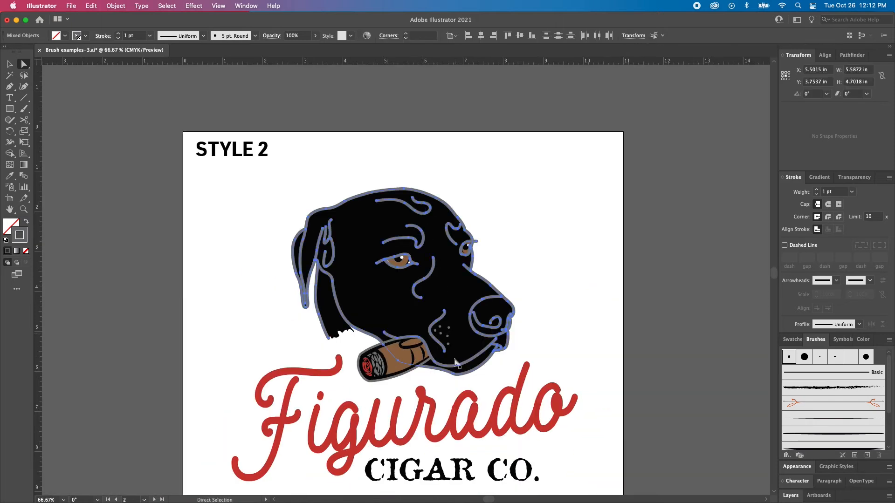
left_click(843, 455)
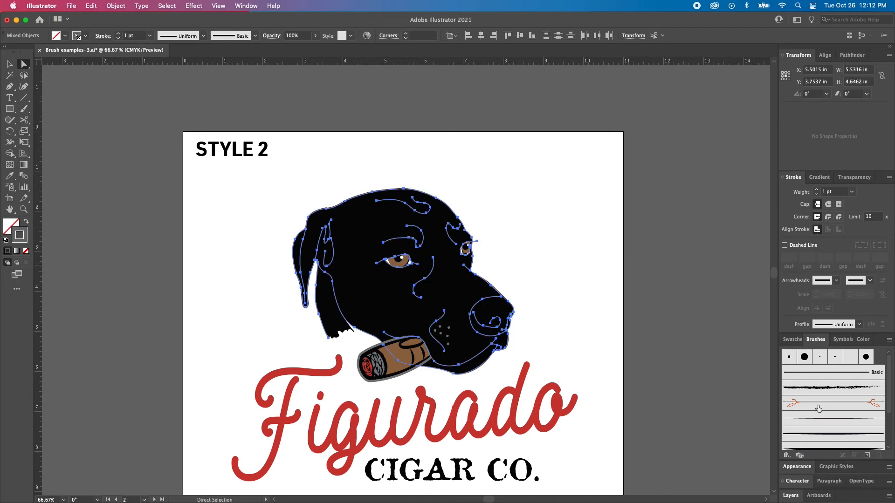
Give the selected line work a 5 pt stroke weight with round caps and round corner joins, and deselect it
left_click(816, 190)
left_click(817, 191)
left_click(816, 191)
left_click(817, 190)
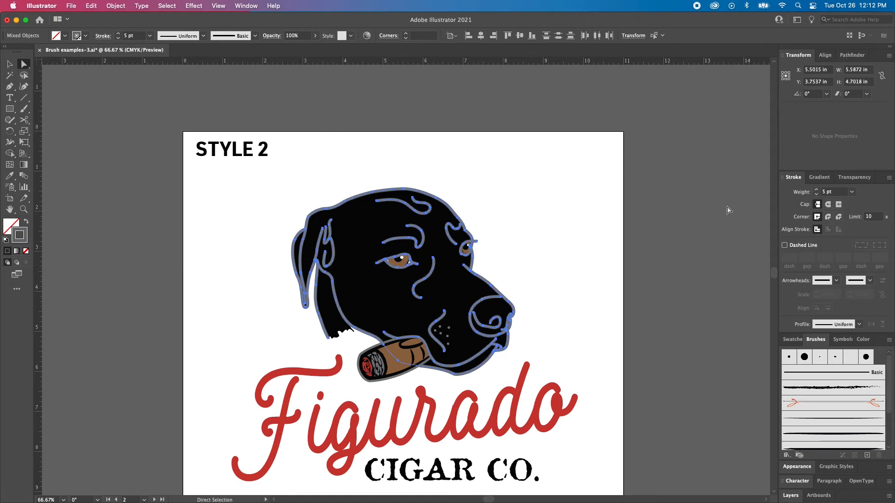
left_click(827, 204)
left_click(827, 217)
mouse_move(399, 239)
left_mouse_down()
mouse_move(444, 263)
mouse_move(523, 275)
left_mouse_up()
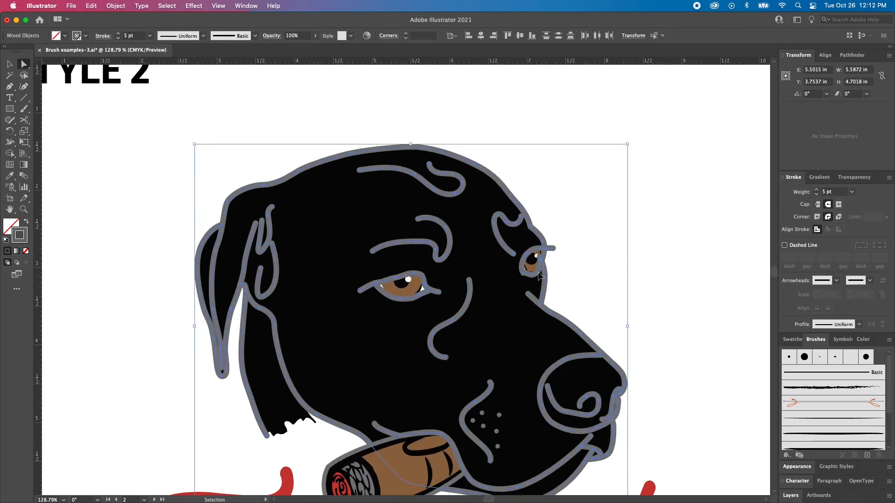
key("super+shift+a")
scroll(526, 268, "down", 4)
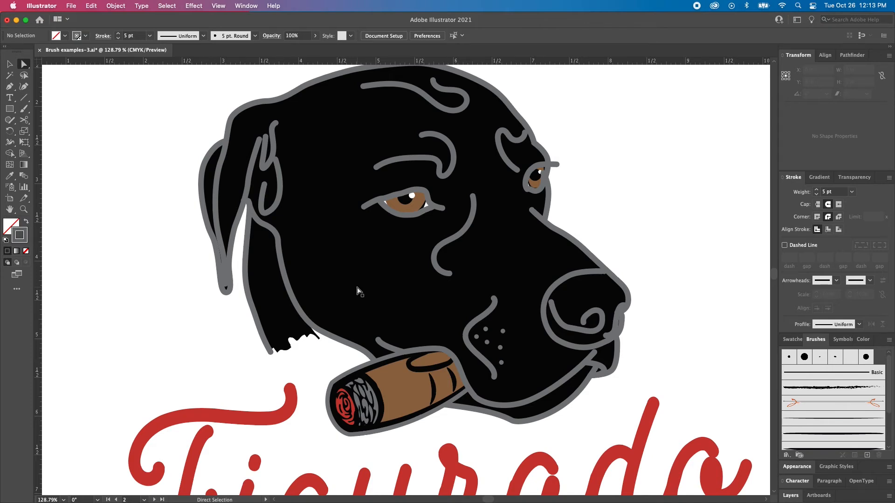
Fit the artboard in the window and go to the STYLE 3 artboard
key("v")
key("super+0")
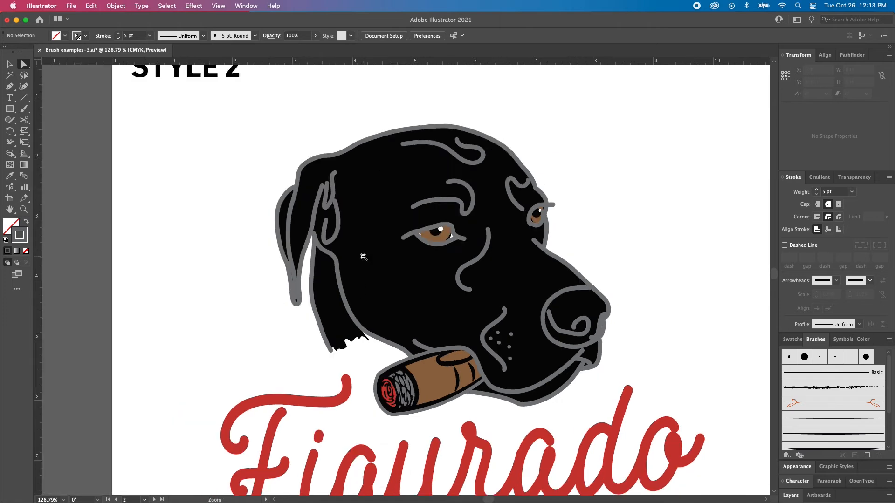
left_click(154, 500)
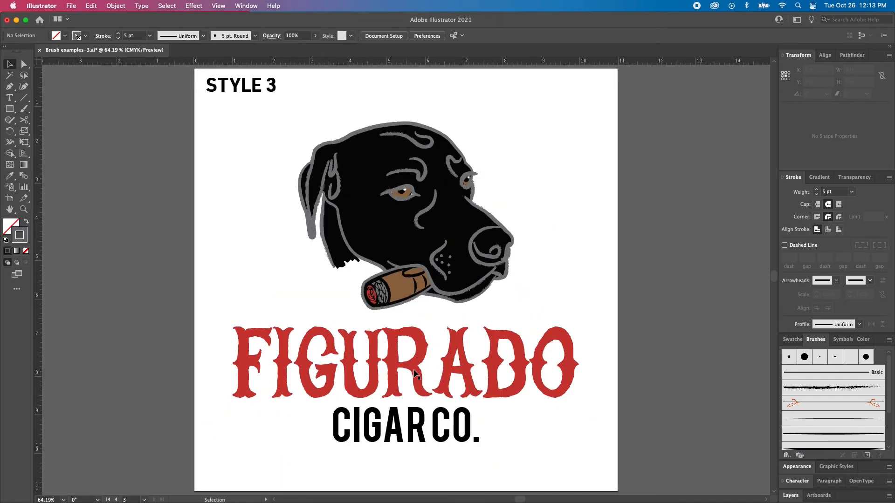
Examine the rough, textured edges of the red FIGURADO lettering and the outlines of the cigar and dog
key("super+space")
left_click_drag(401, 356, 562, 429)
scroll(469, 366, "down", 2)
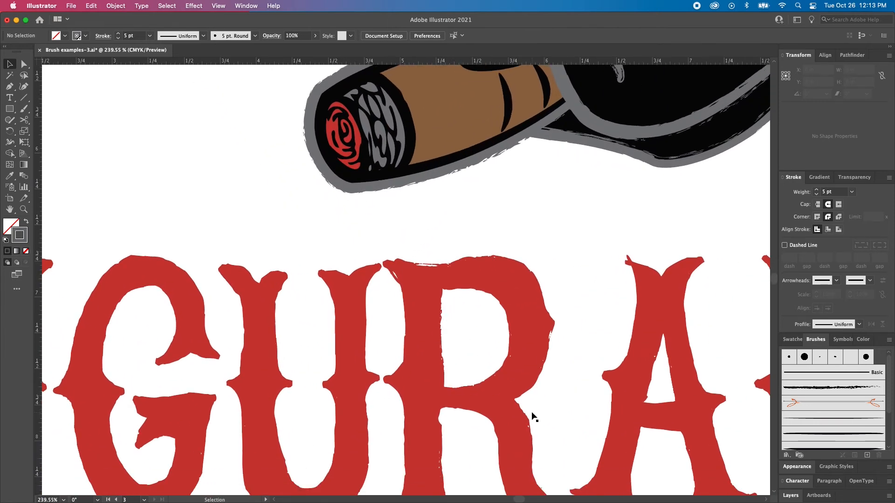
scroll(529, 413, "down", 2)
scroll(490, 377, "left", 10)
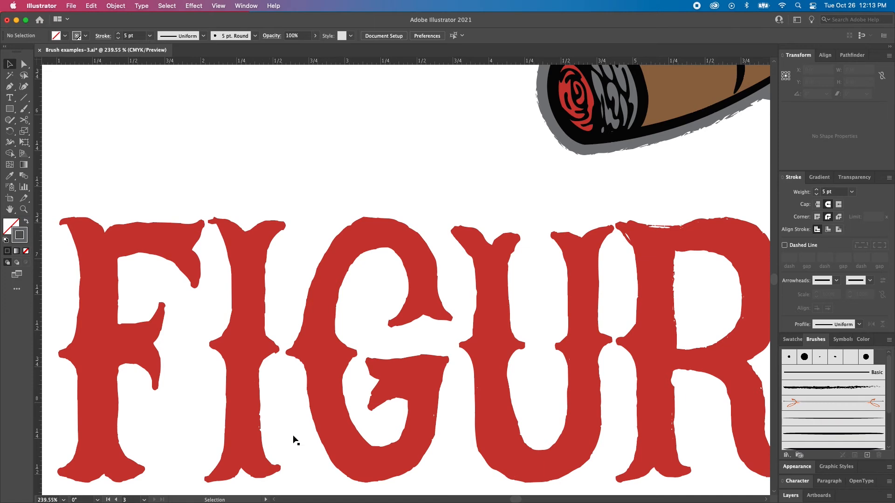
scroll(445, 426, "right", 12)
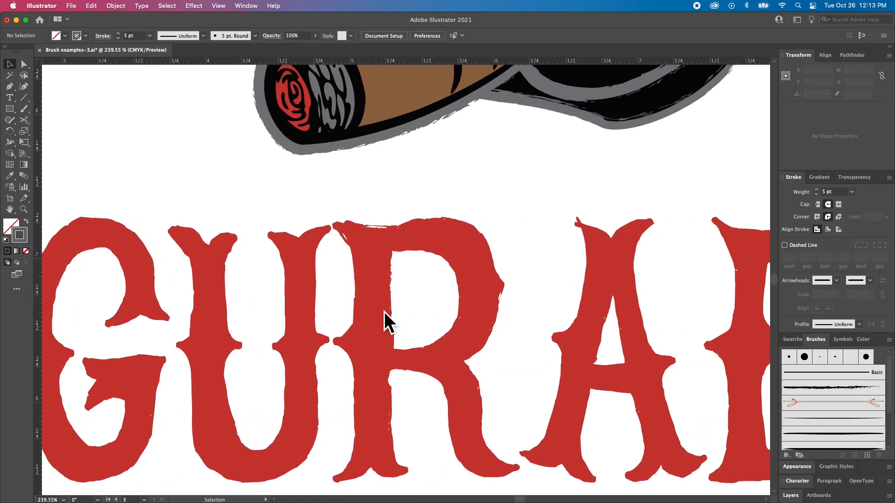
scroll(380, 259, "right", 2)
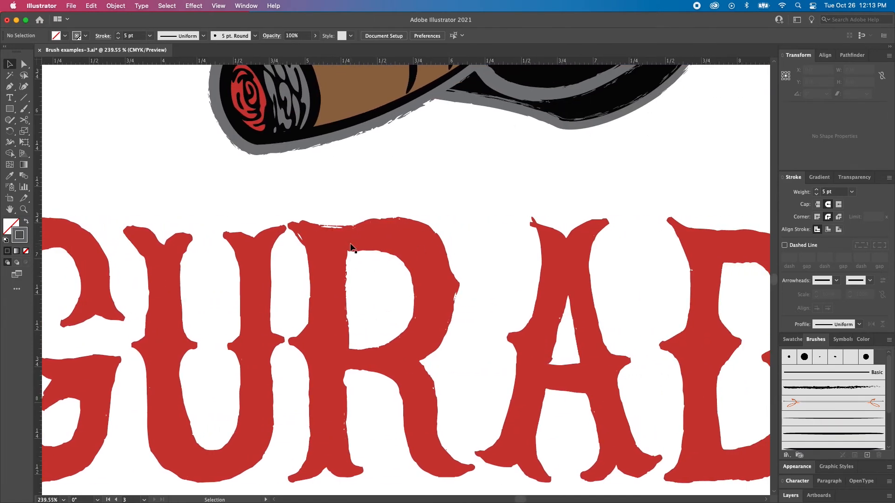
key("super+minus")
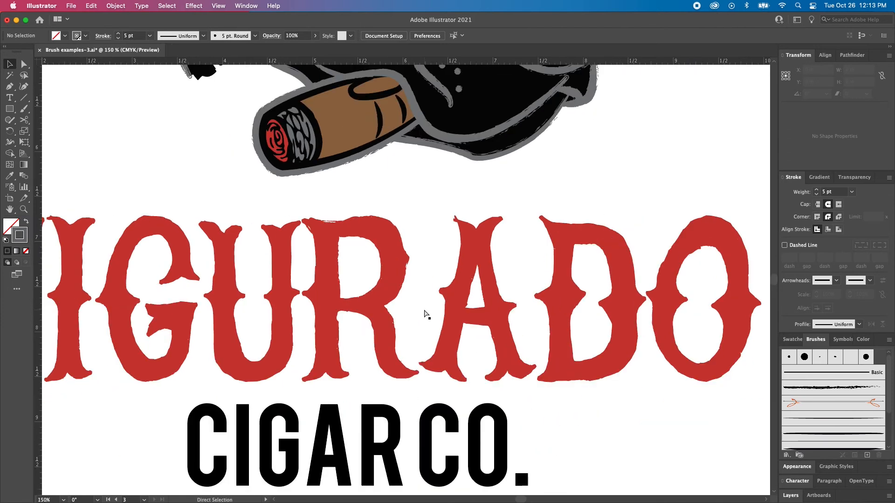
key("super+0")
scroll(425, 313, "up", 4)
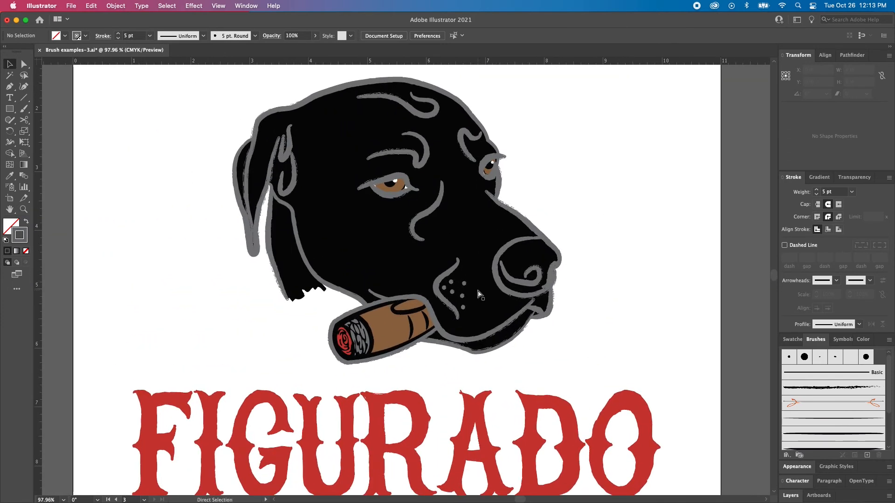
Select the whole group of textured brush outlines on the STYLE 3 dog
key("a")
left_click(524, 219)
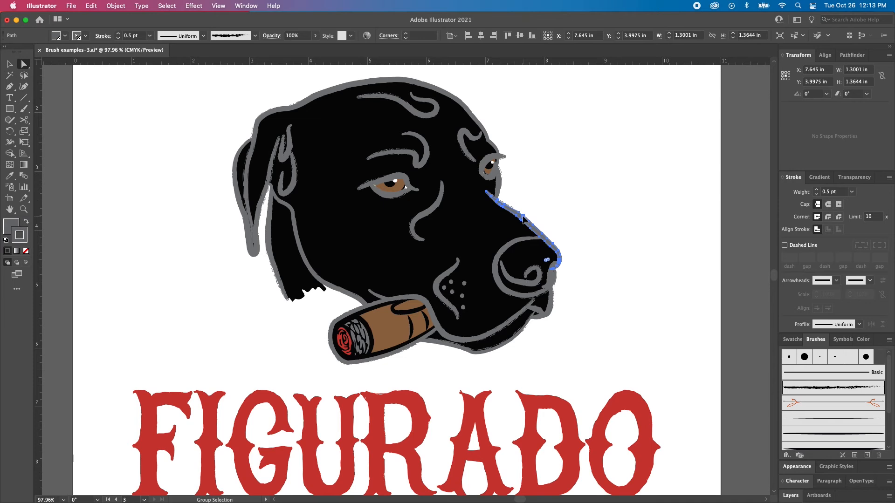
left_click(524, 219, "alt")
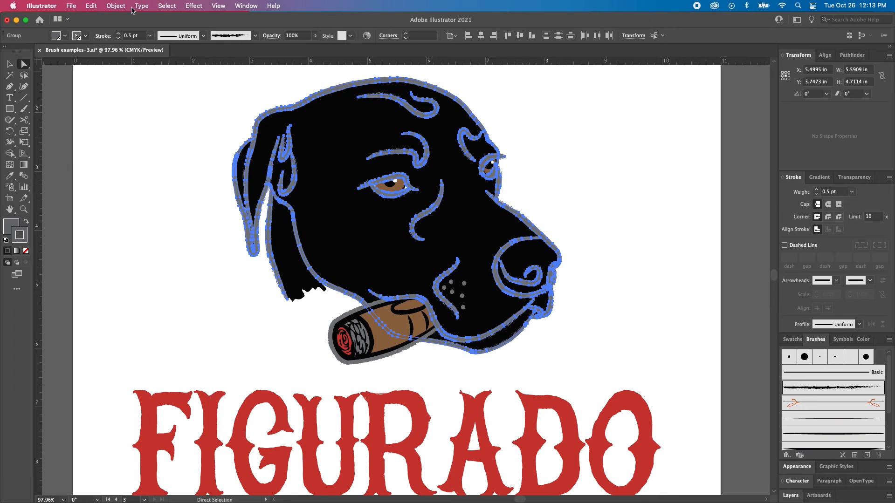
left_click(116, 7)
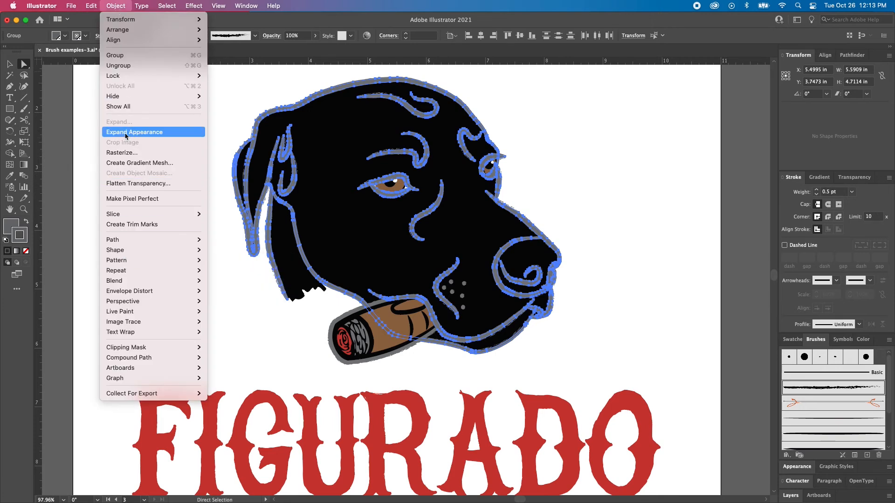
mouse_move(170, 240)
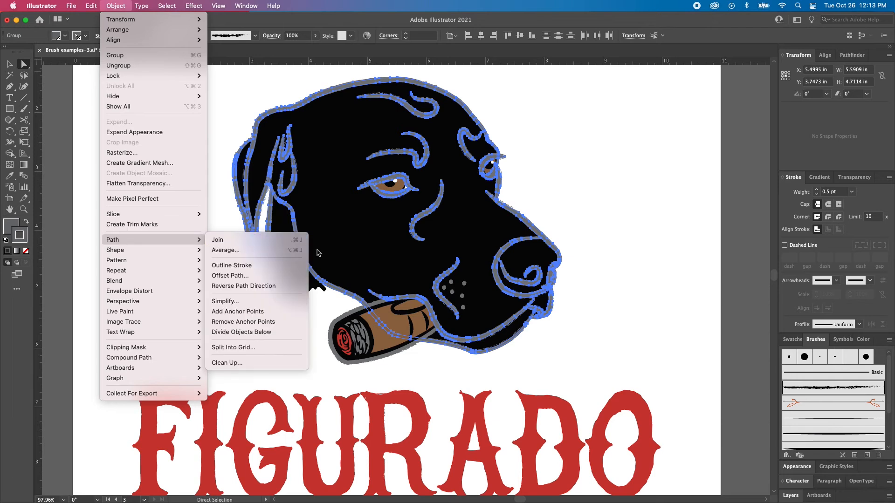
left_click(653, 178)
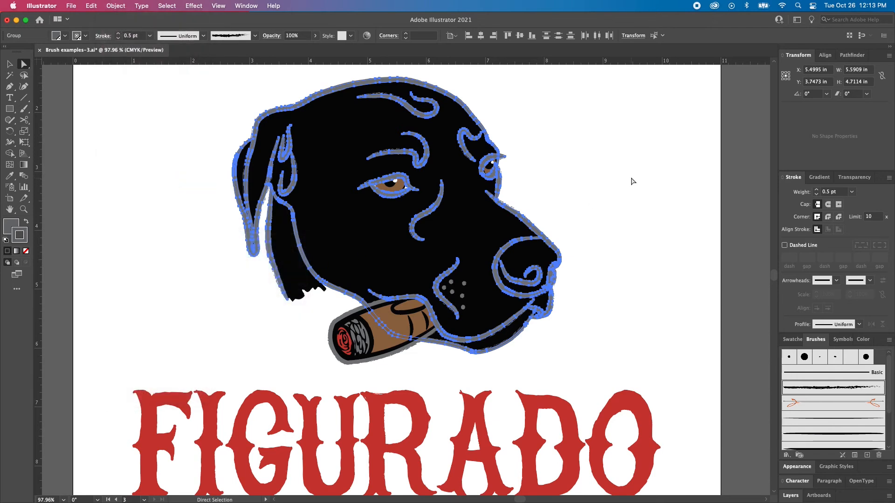
left_click(638, 187)
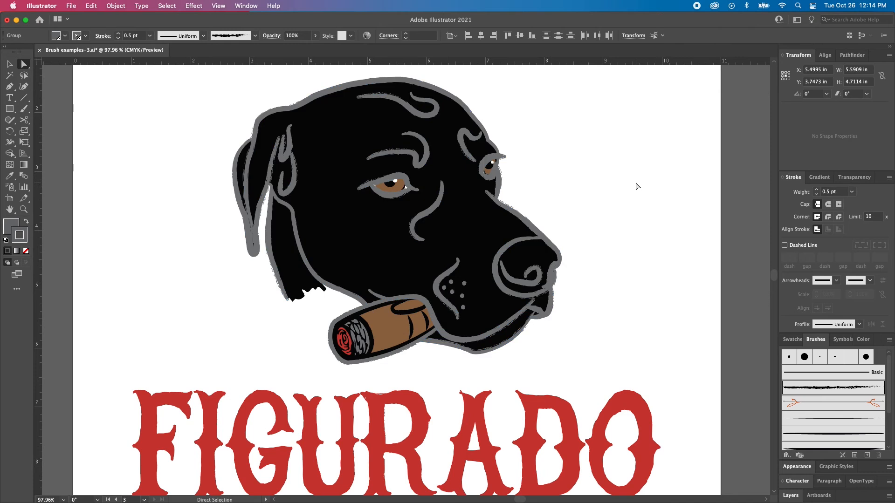
Select the dog's textured outlines together with the whisker dots, the mouth line and the outline around the cigar
scroll(513, 261, "down", 2)
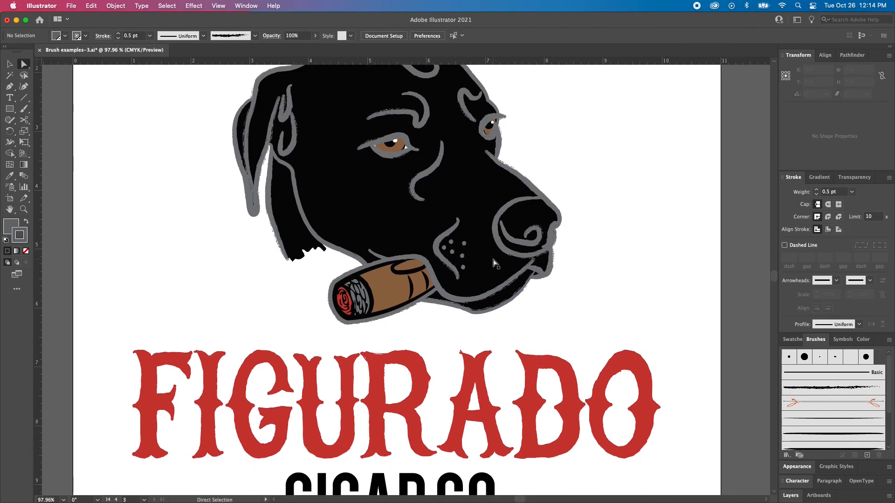
key("super+minus")
left_click(458, 277)
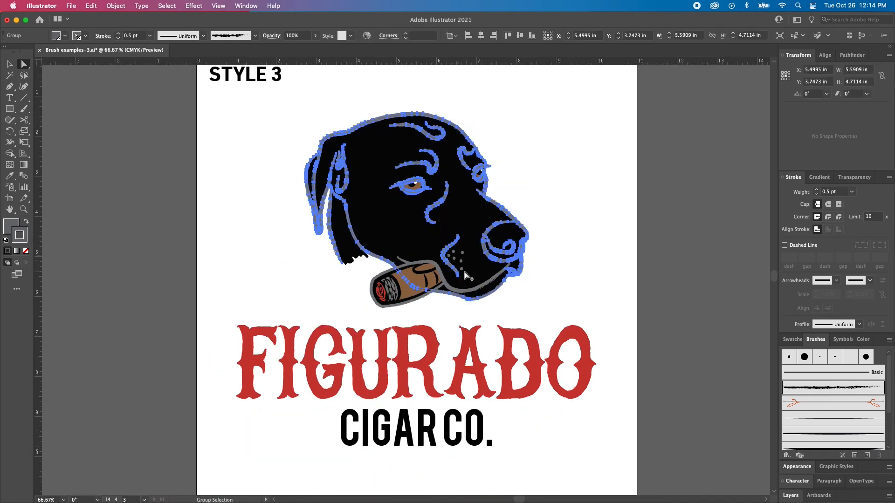
left_click(462, 271, "shift")
left_click(463, 272, "shift")
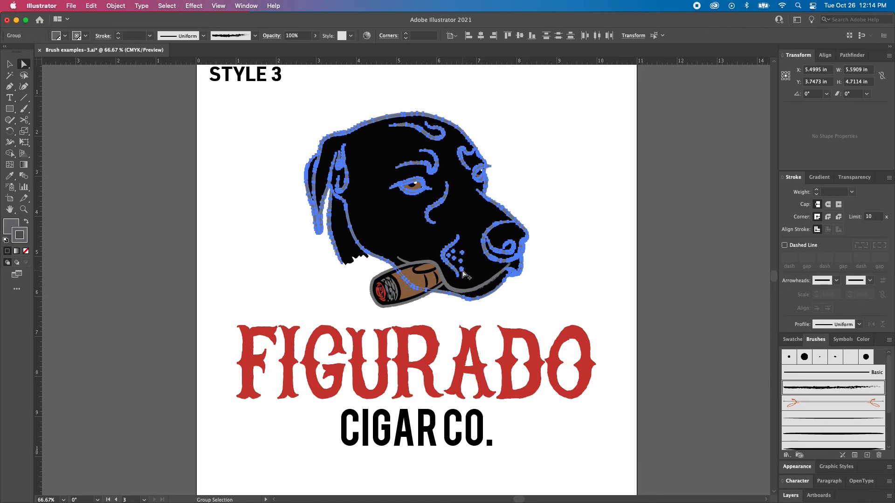
scroll(402, 347, "up", 5)
scroll(520, 292, "down", 3)
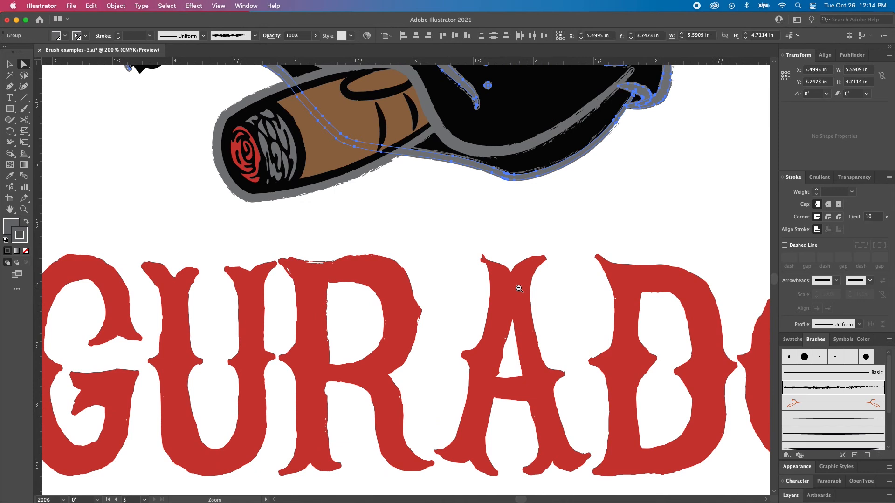
left_click(275, 194, "shift")
scroll(418, 268, "down", 2)
scroll(401, 302, "left", 2)
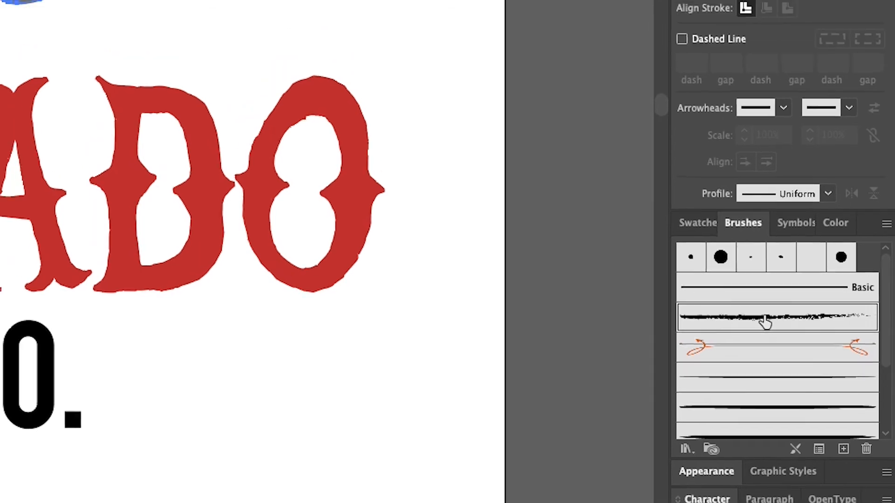
Review the Art Brush Options of the Charcoal – Feather brush, accept them as they are, and deselect the line work
double_click(765, 322)
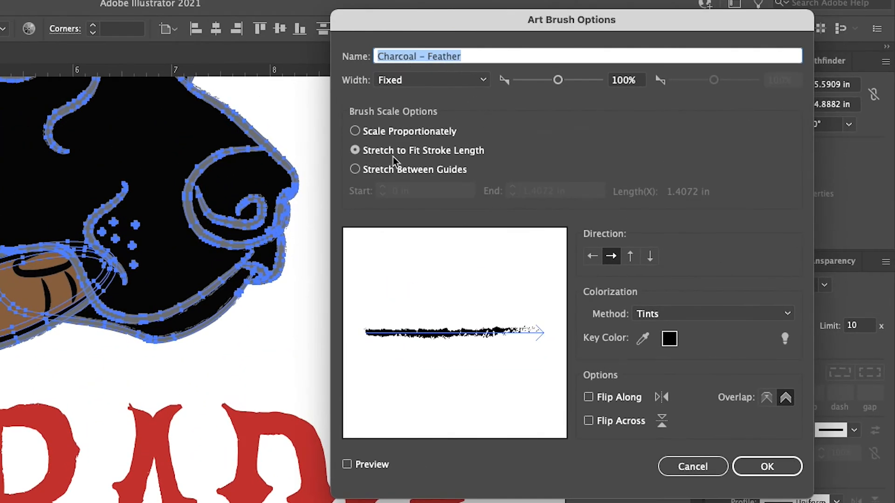
left_click(768, 466)
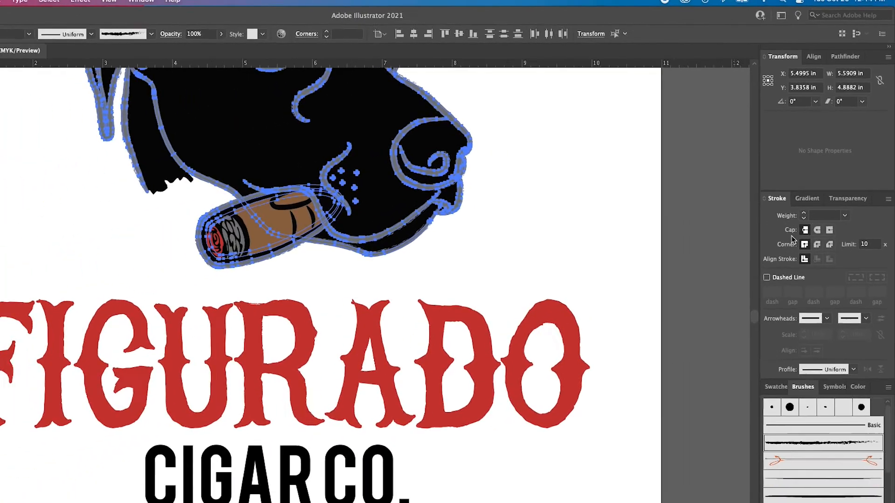
scroll(462, 212, "up", 3)
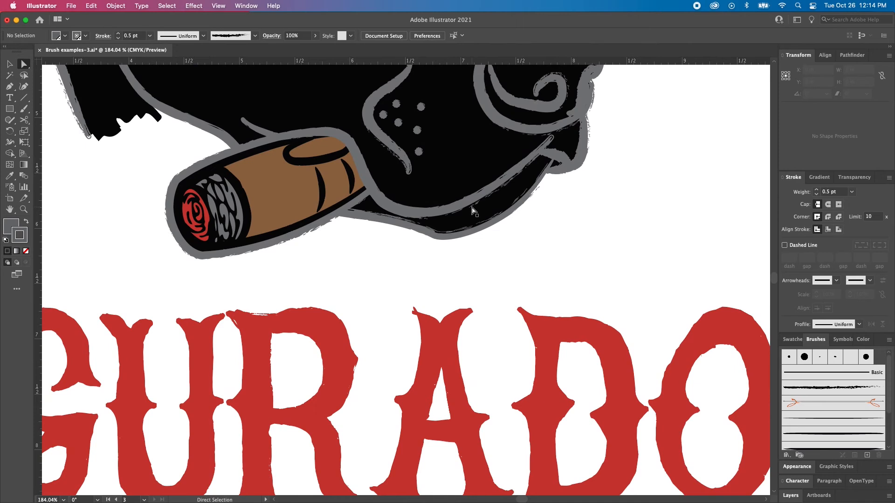
Check the mouth line's stroke, and try a 0.5 pt stroke weight on the group of whisker dots beside the muzzle
left_click(487, 185)
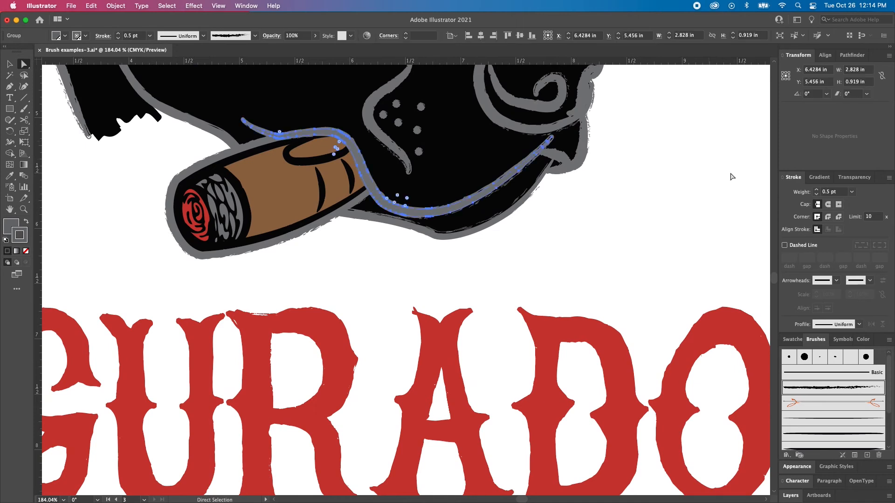
left_click(389, 146)
left_click(419, 152, "alt")
left_click(419, 153, "alt")
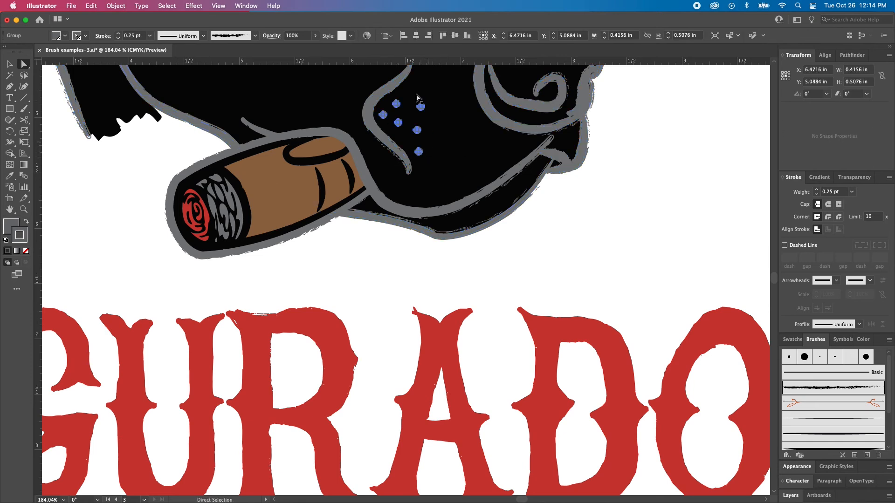
left_click(816, 191)
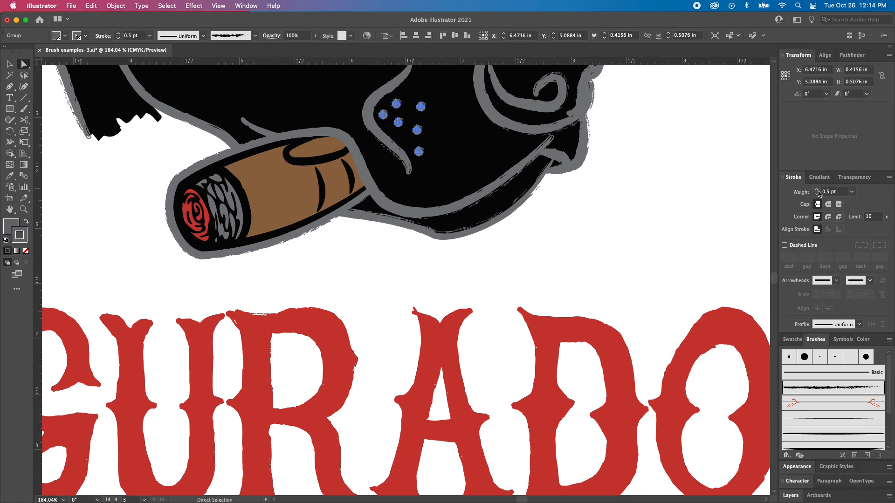
left_click(594, 173)
scroll(596, 175, "up", 2)
scroll(594, 177, "up", 2)
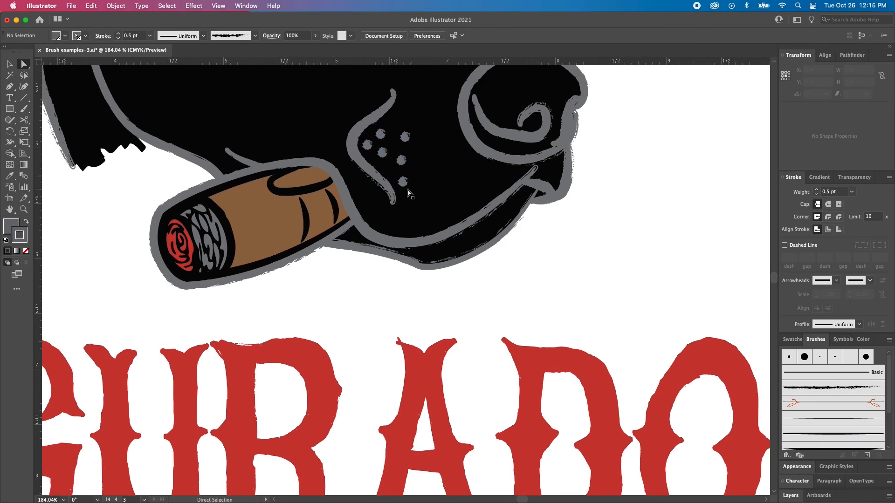
Undo the stroke weight change on the whisker dots and deselect them
key("super+z")
left_click(435, 139)
scroll(492, 216, "up", 2)
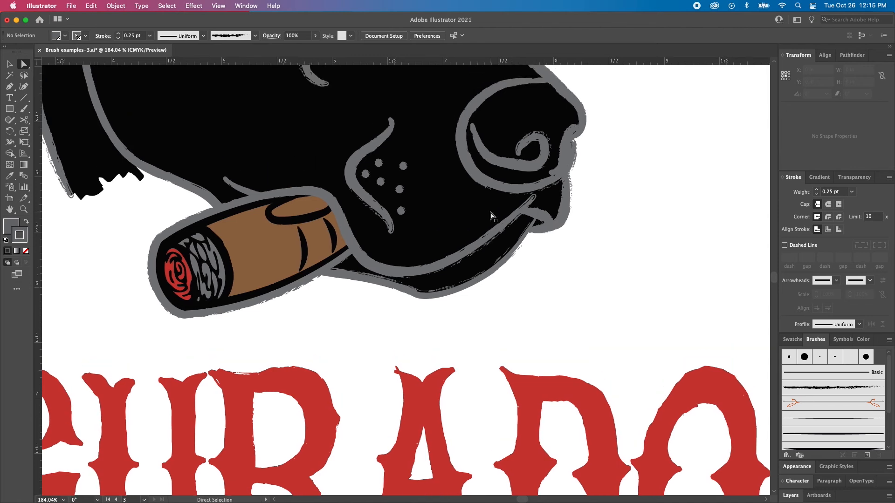
Examine the rough brush edges on the FIGURADO lettering and compare them with the dog and cigar outlines
scroll(536, 234, "down", 4)
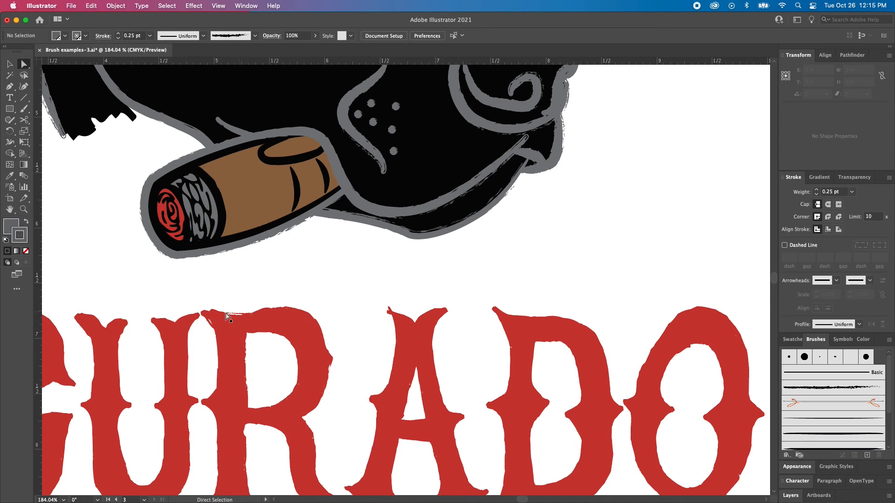
scroll(489, 262, "up", 3)
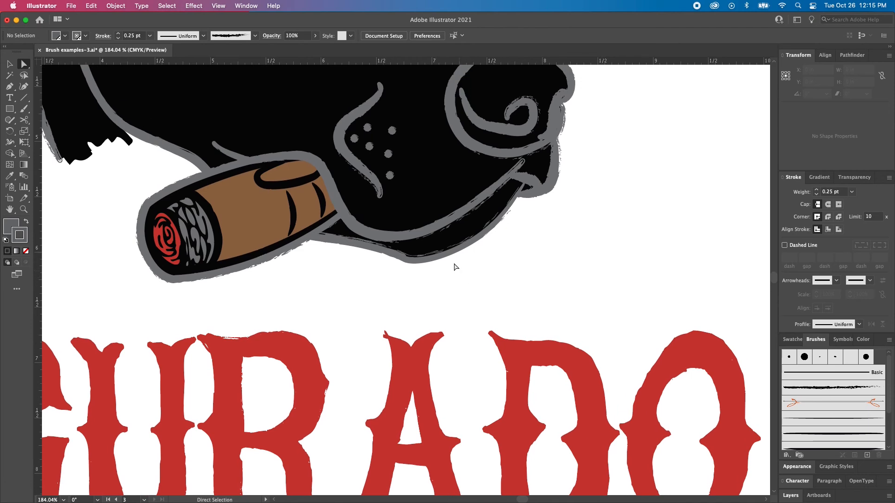
key("super+minus")
key("super+minus")
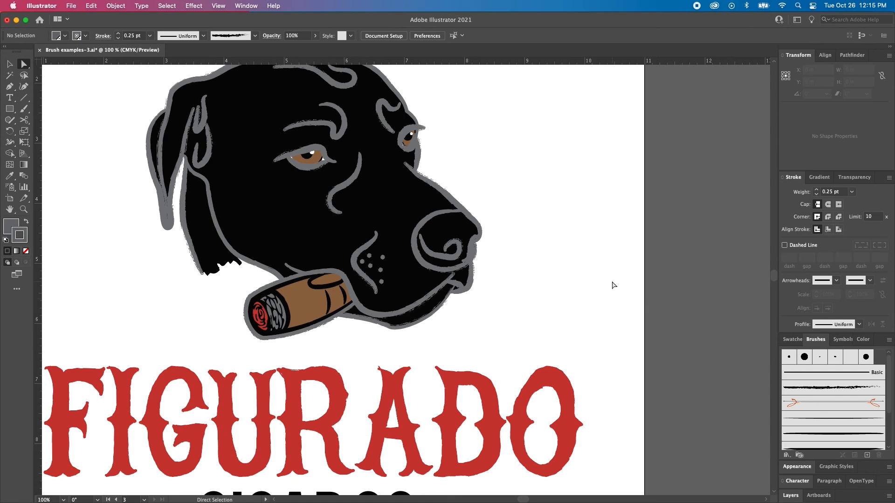
scroll(525, 345, "down", 2)
scroll(522, 346, "left", 1)
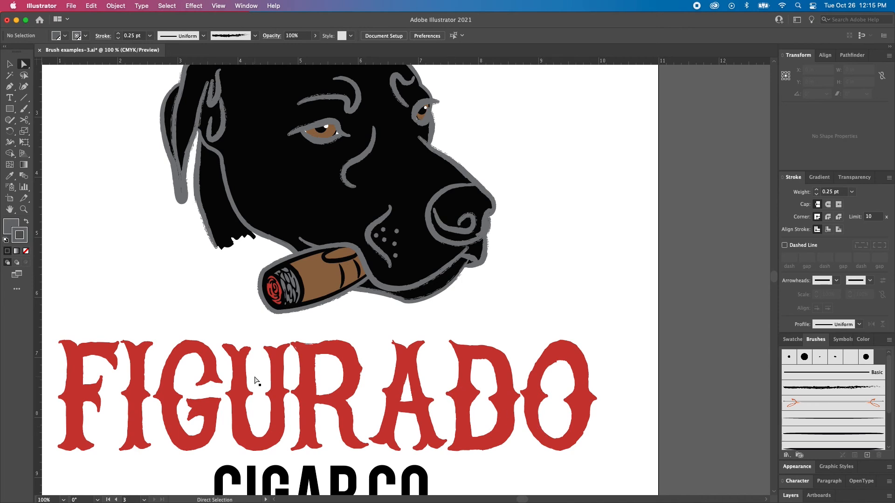
scroll(434, 398, "up", 3)
scroll(435, 398, "right", 1)
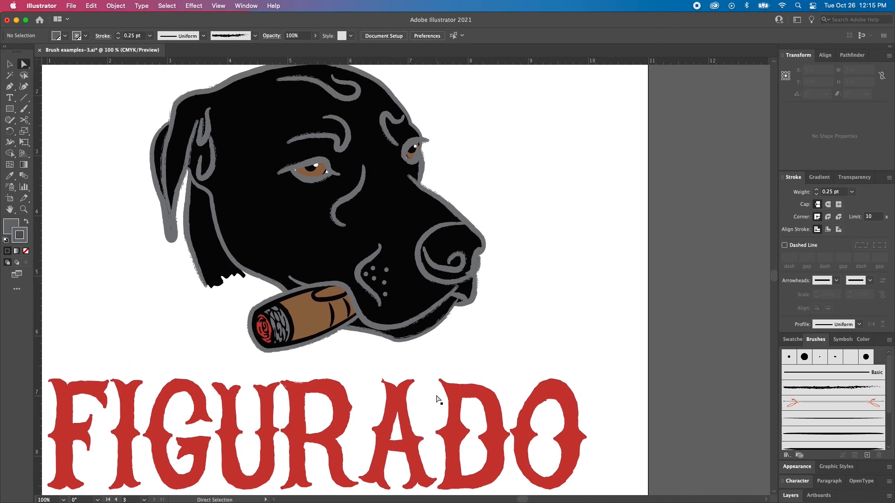
scroll(429, 291, "up", 1)
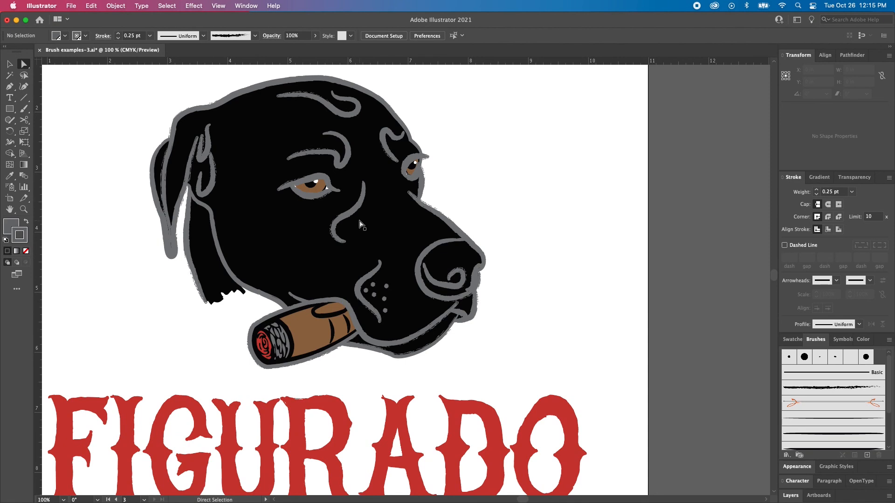
Fit the artboard in the window and compare the STYLE 1, STYLE 2 and STYLE 3 artboards in turn
key("super+0")
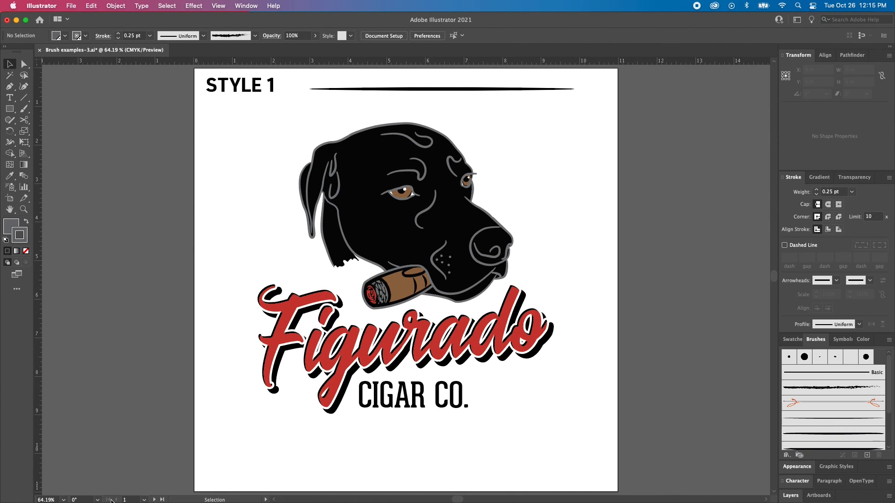
left_click(154, 499)
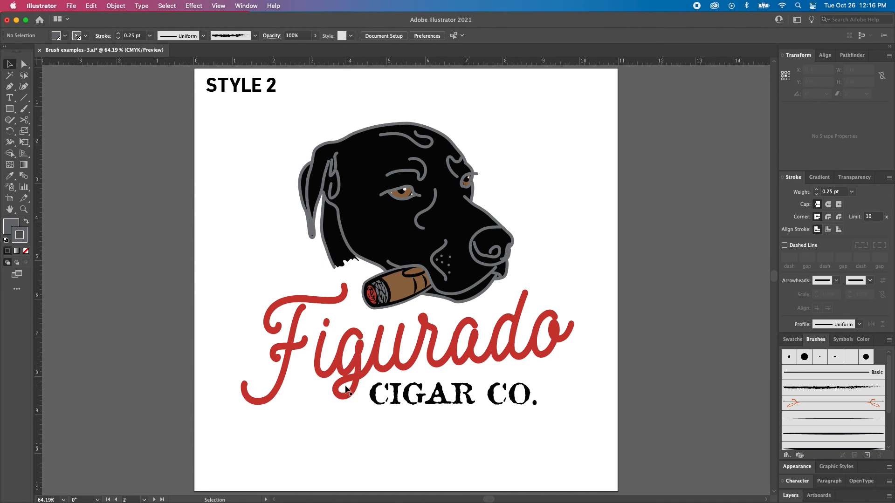
left_click(153, 499)
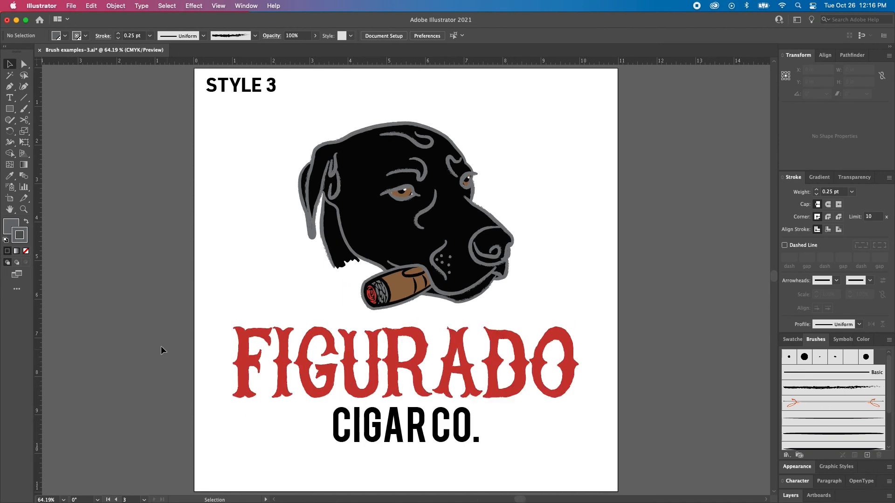